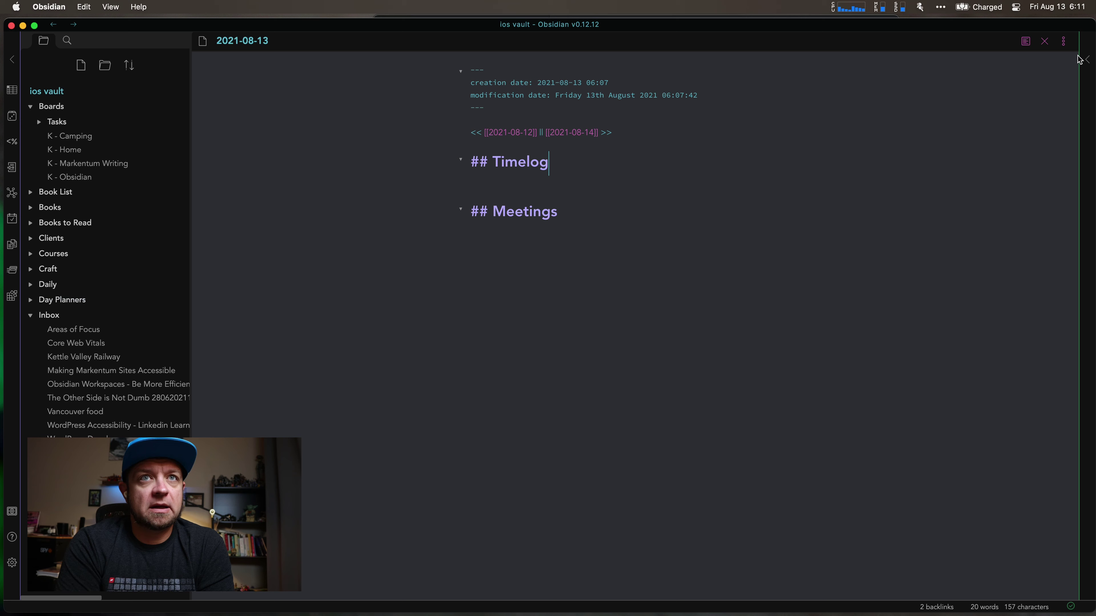
Show the calendar sidebar and add a '### 1000' subheading below the Meetings heading.
click(1085, 60)
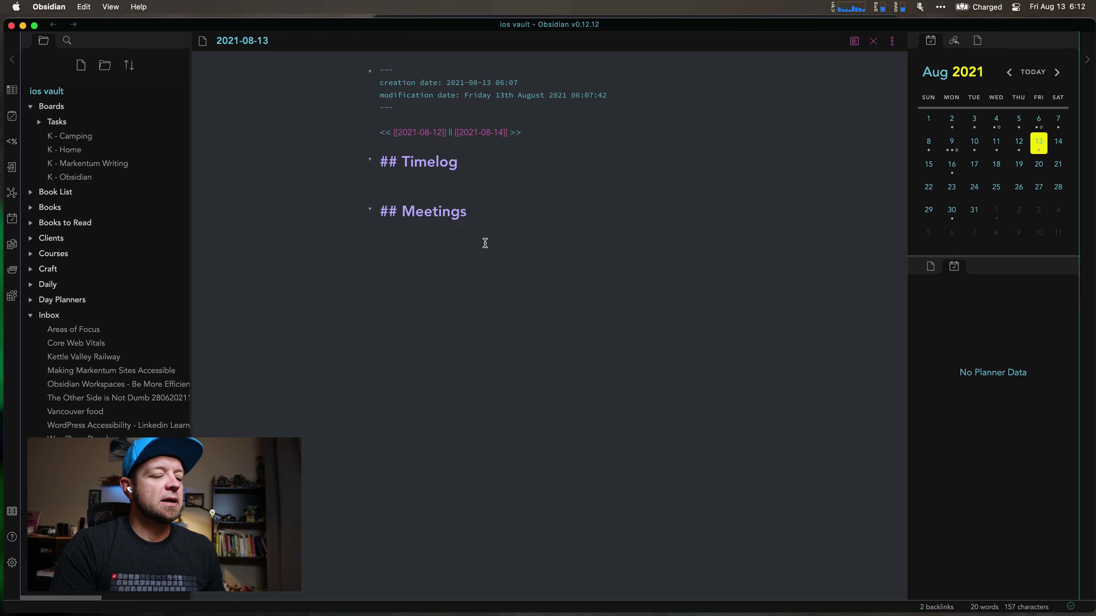
key(Return)
key(Return)
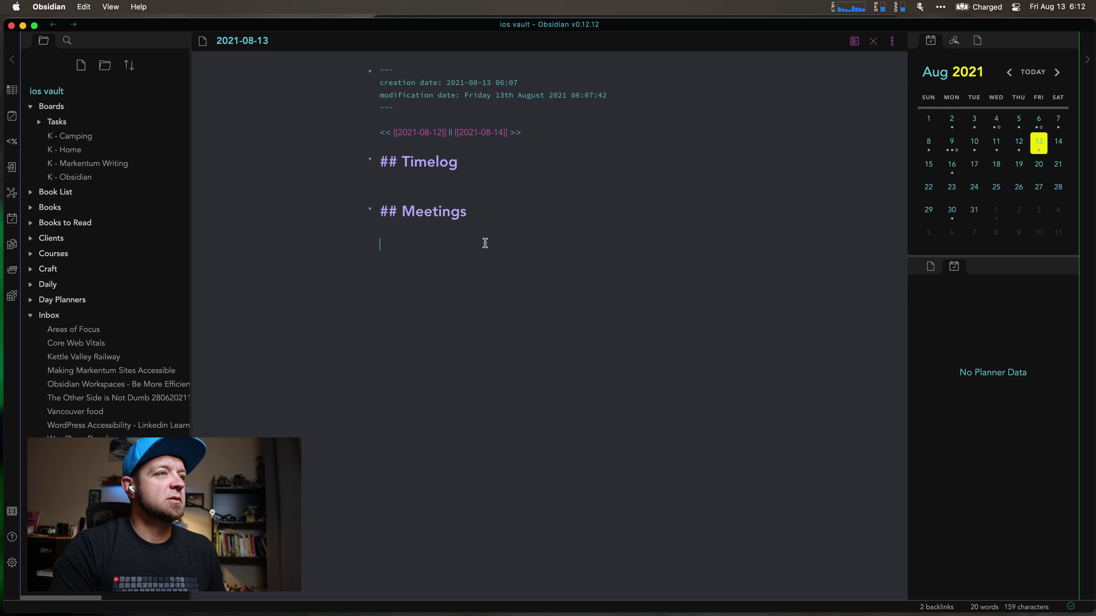
text(### )
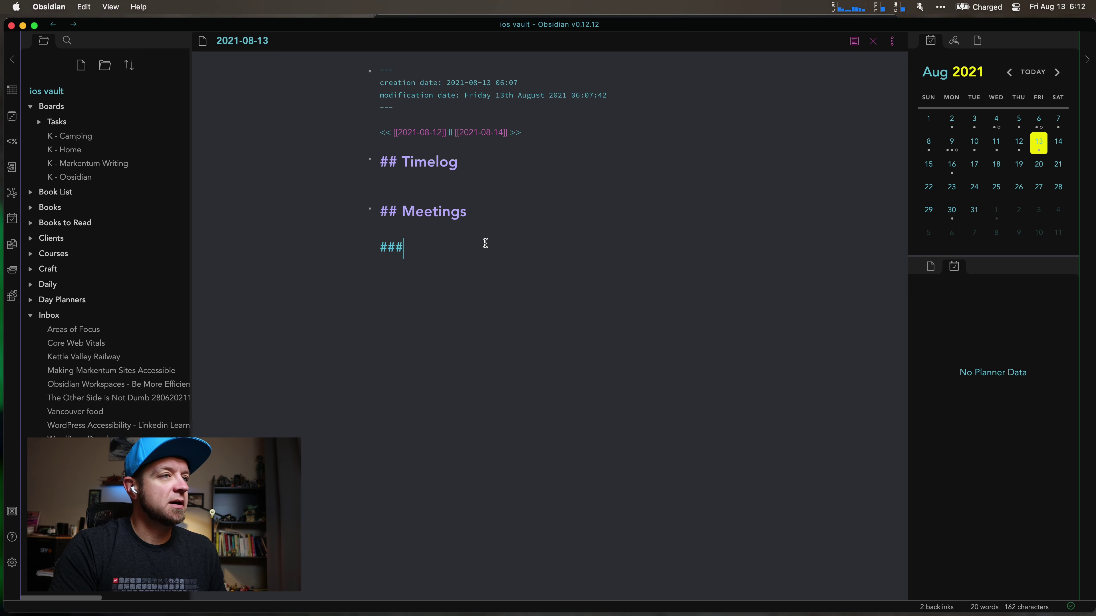
text(1000)
key(Return)
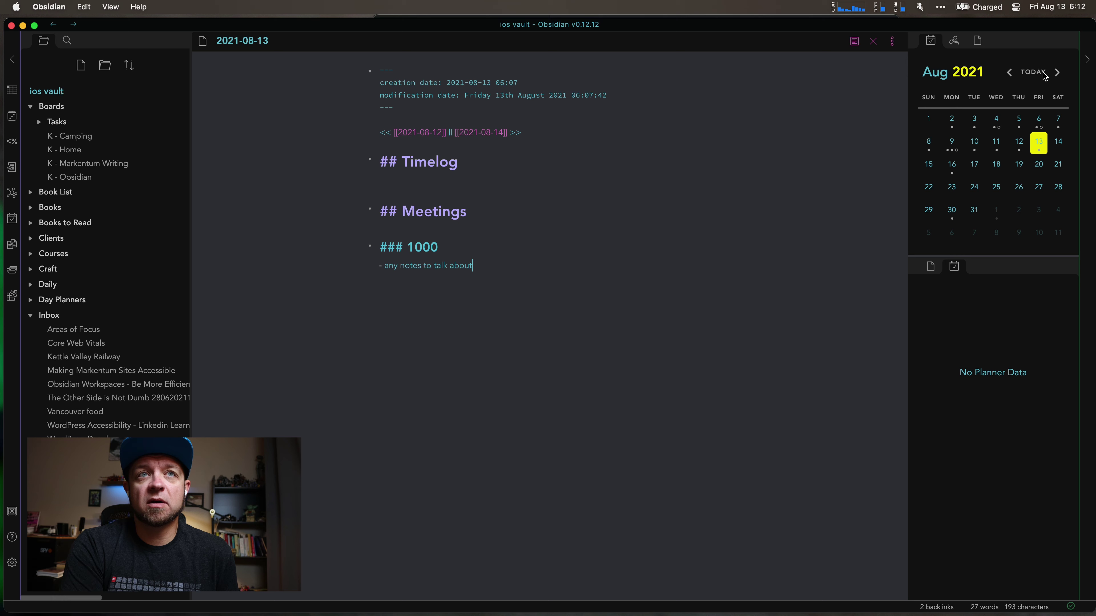
click(1056, 73)
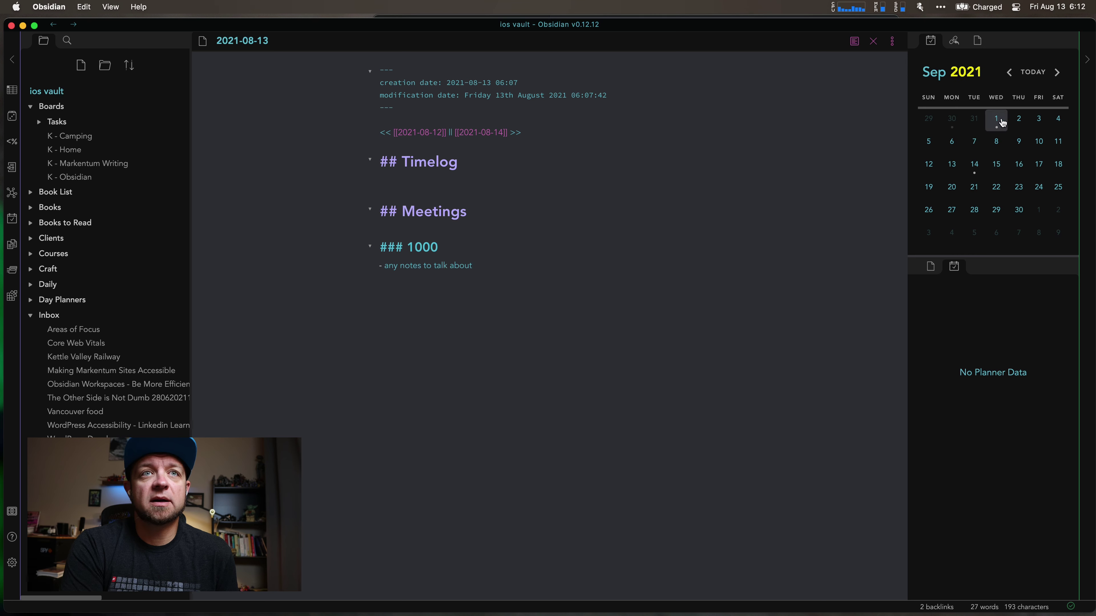
click(1010, 73)
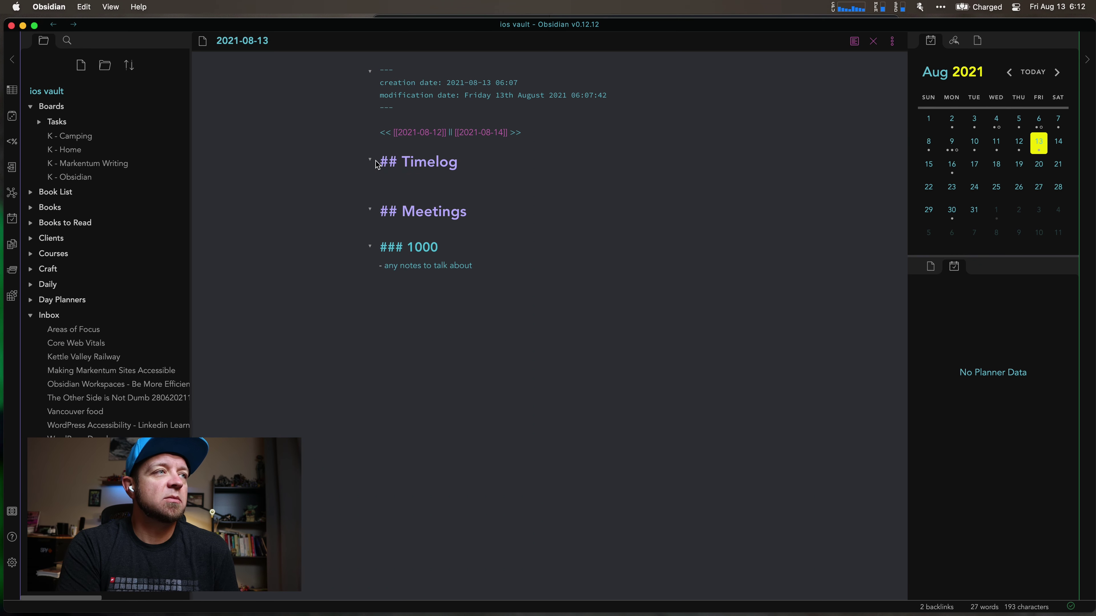
Delete the Timelog and Meetings headings and insert today's Day Planner template.
drag(378, 161, 478, 204)
key(BackSpace)
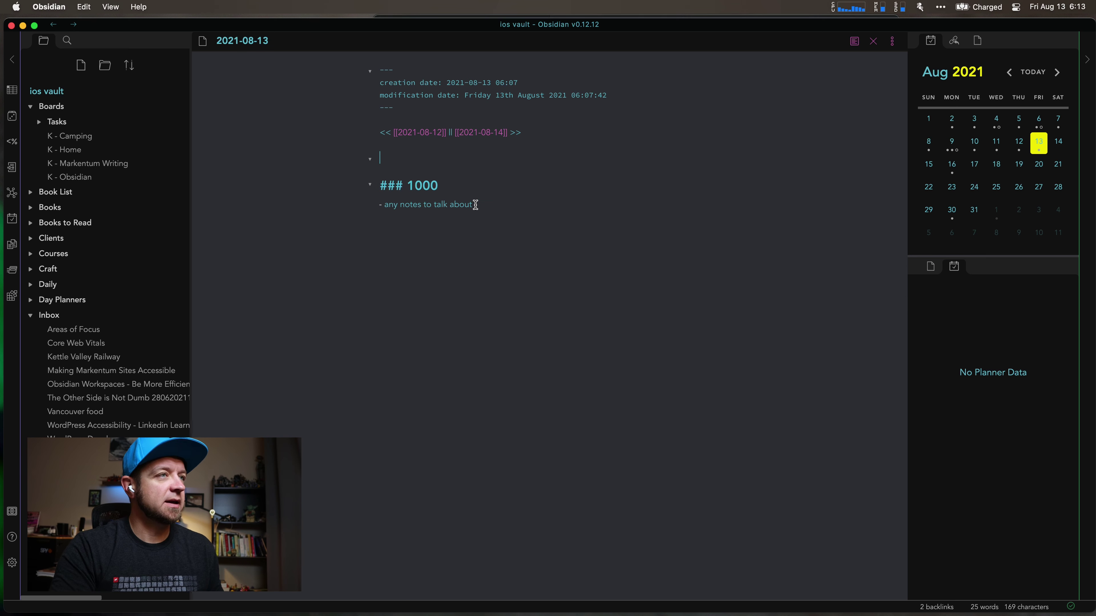
key(super+p)
text(day)
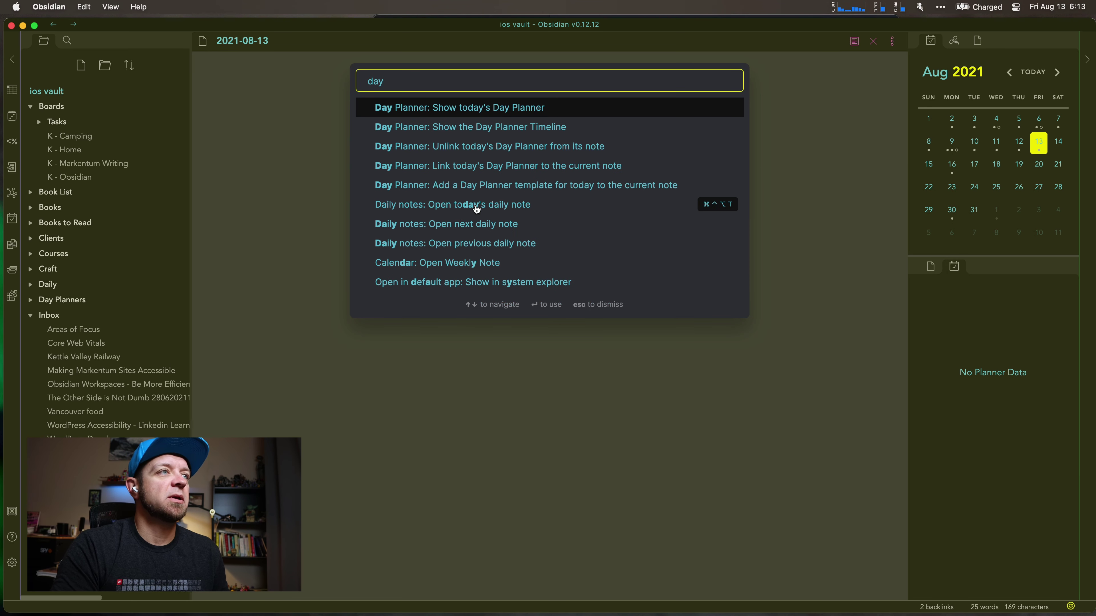
text( plan)
key(Down)
key(Down)
key(Down)
key(Down)
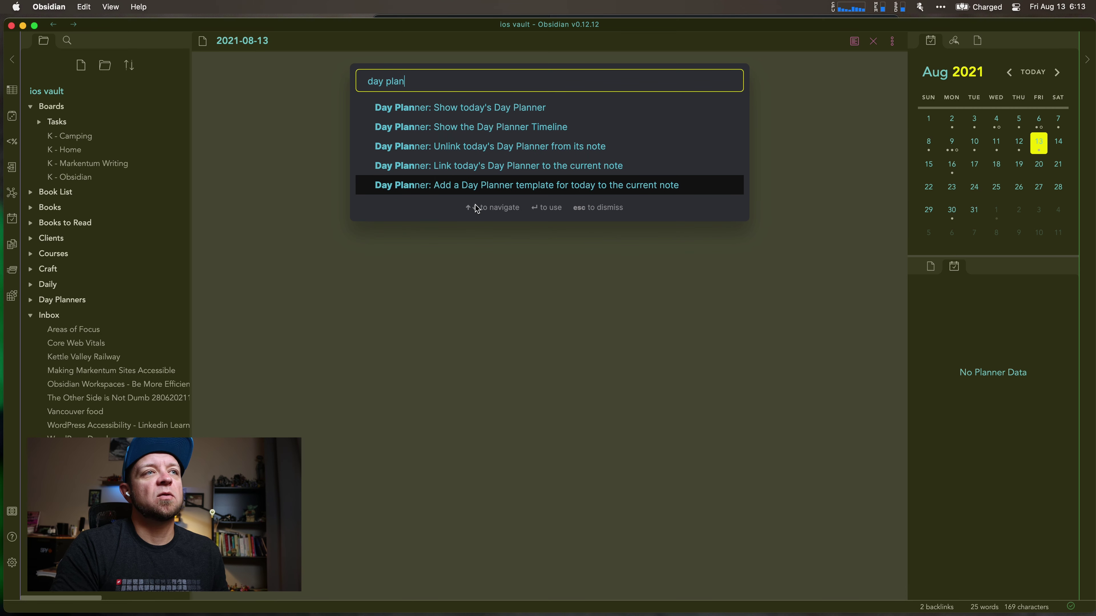
key(Return)
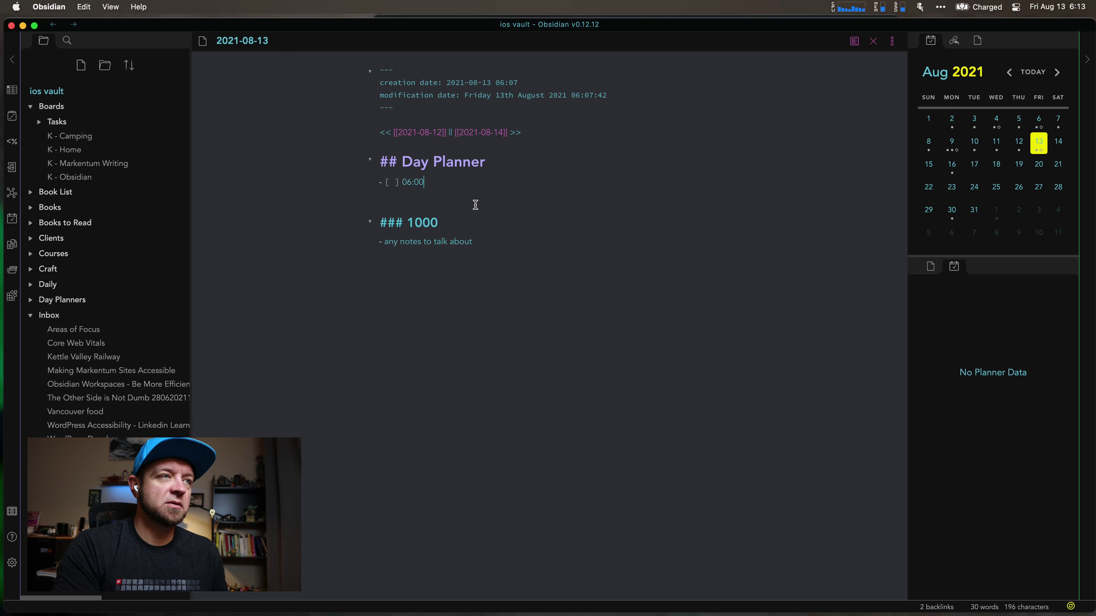
Enter the timed tasks 06:00 stream, 08:00 breakfast, 12:00 lunch and 15:00 END.
text(06:00 scr)
key(BackSpace)
key(BackSpace)
text(trea)
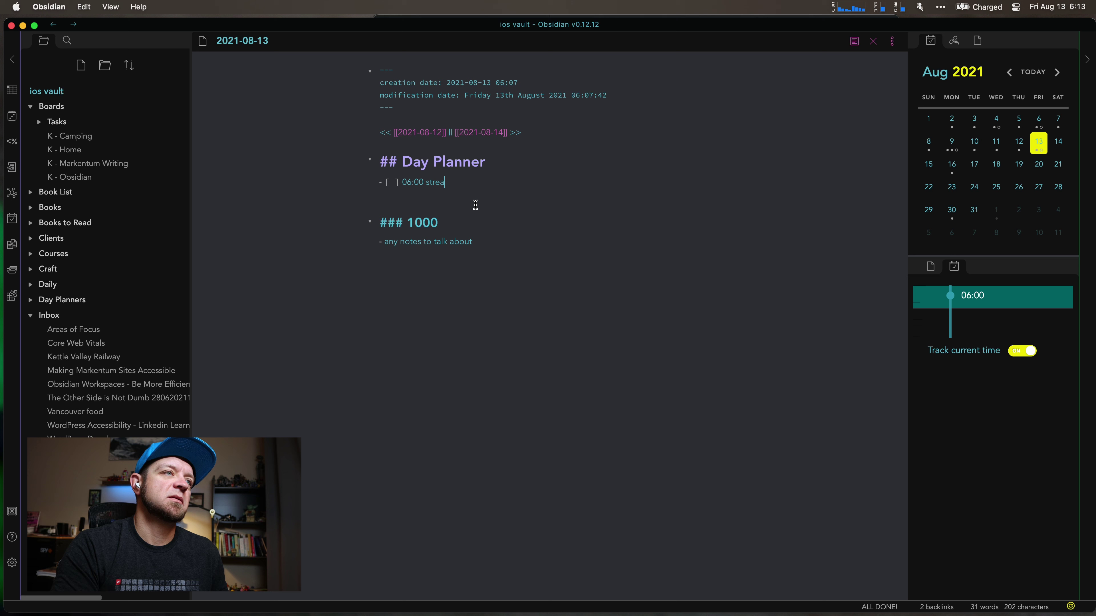
text(m)
key(Return)
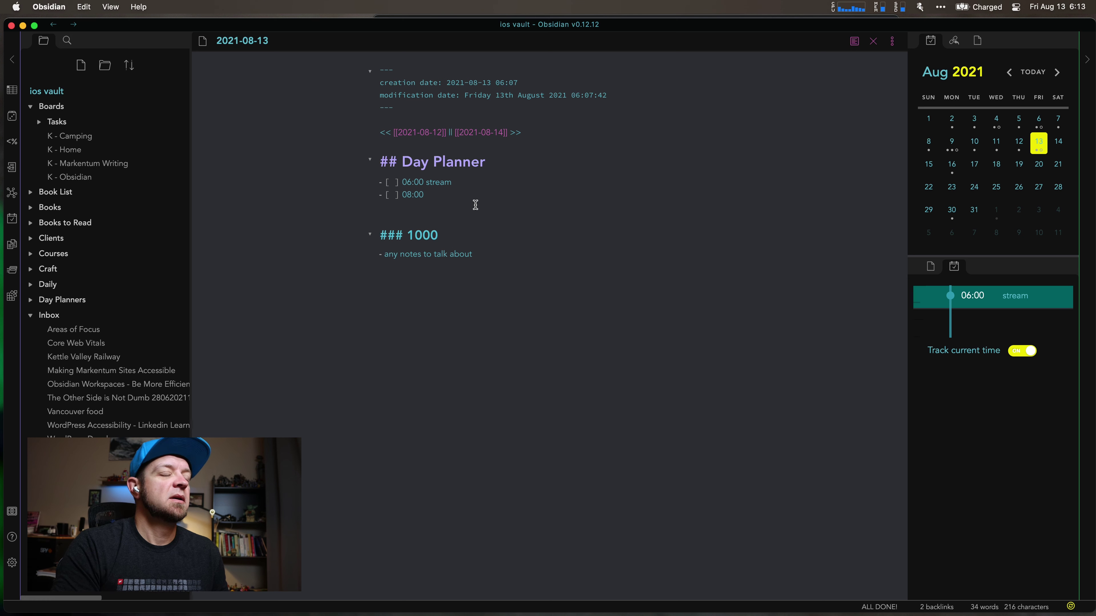
text(08:00 breakfast)
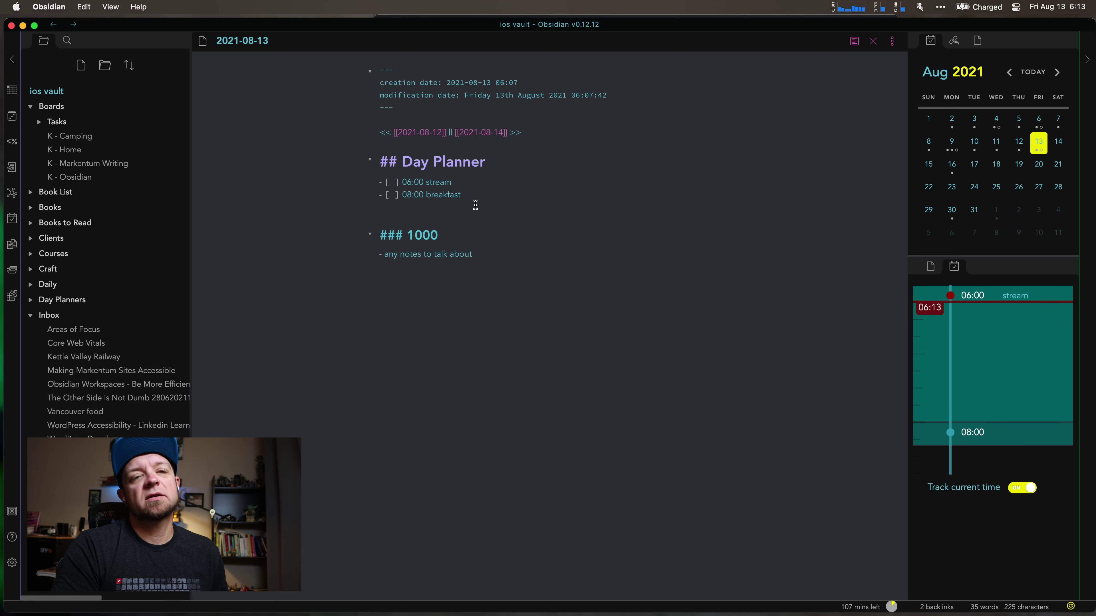
key(Return)
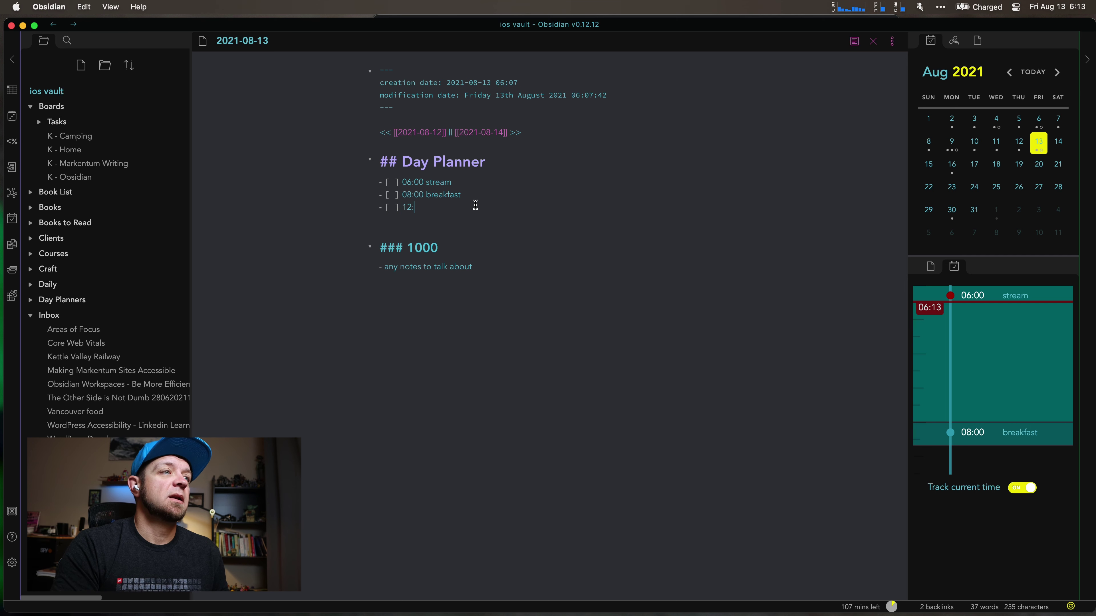
key(Return)
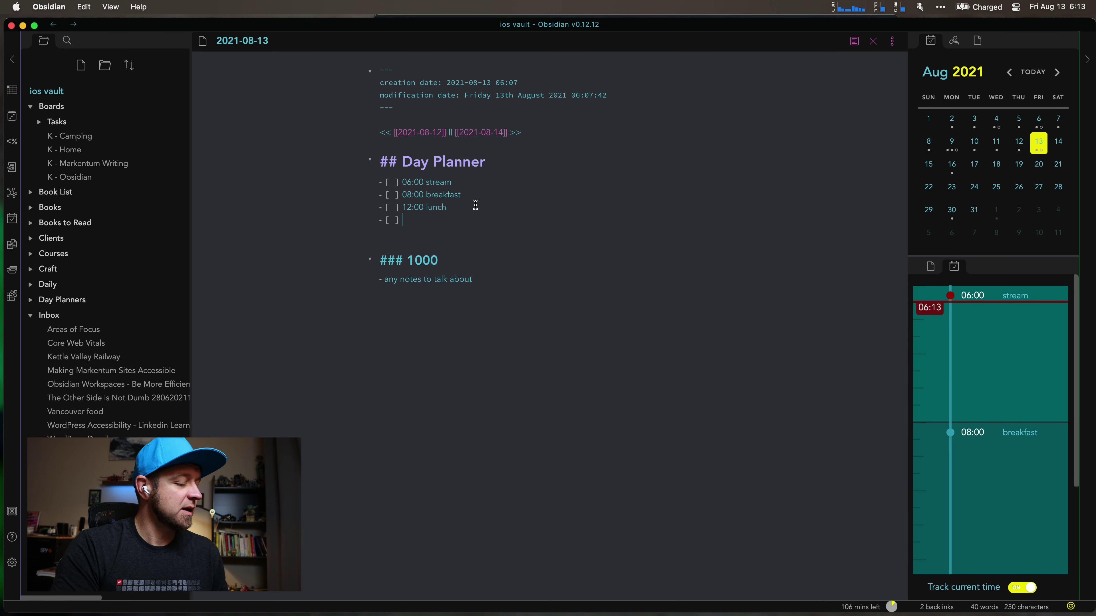
text(15:00 )
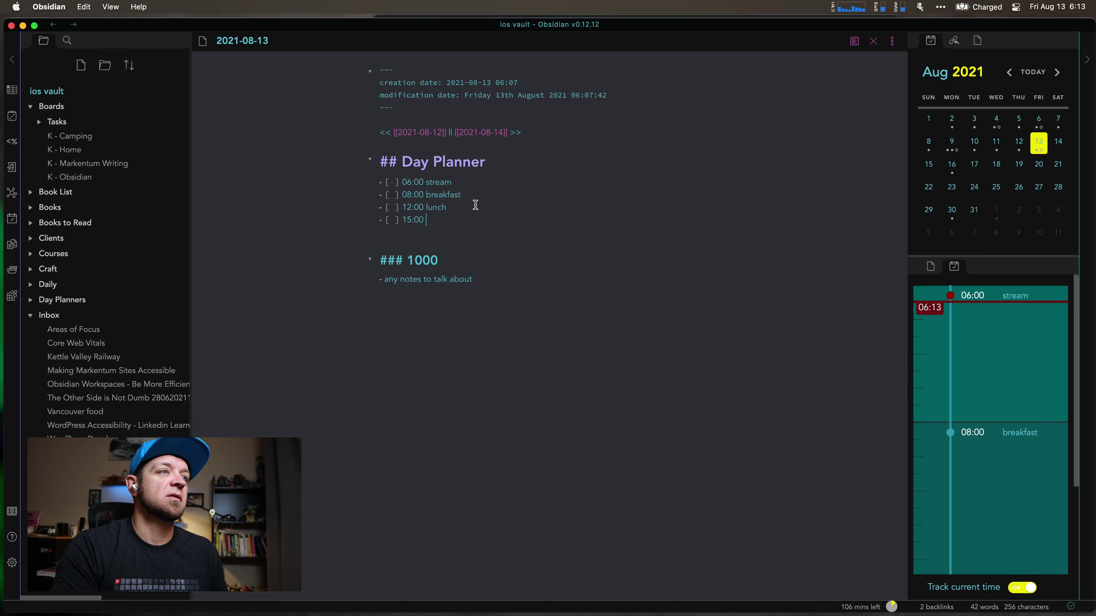
text(END)
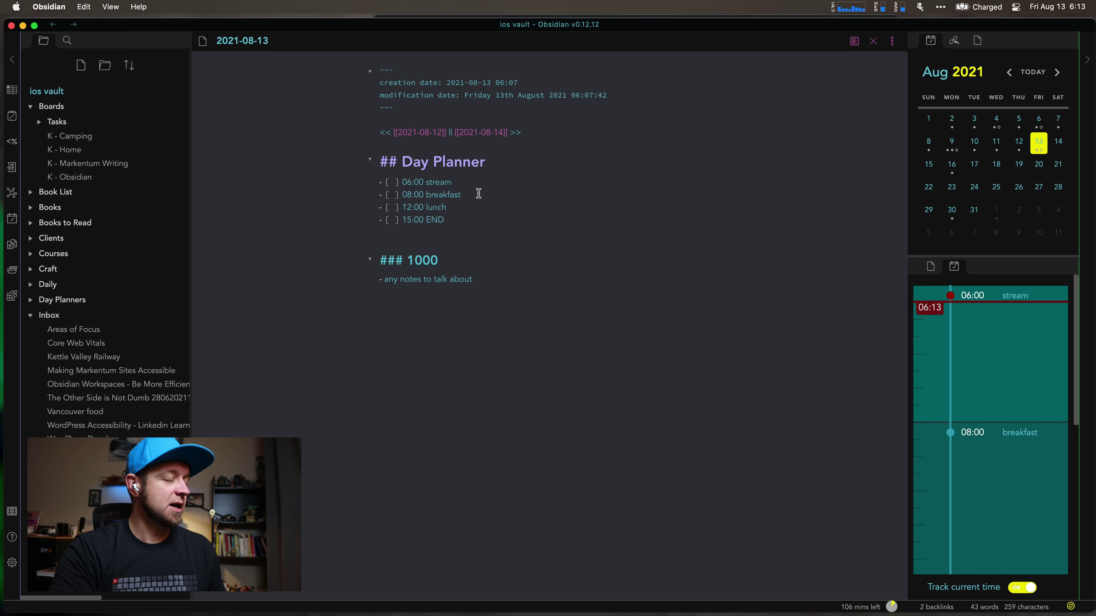
Add a 10:00 meeting task after breakfast with an 'any notes to talk about' sub-bullet.
key(Return)
text(10:00)
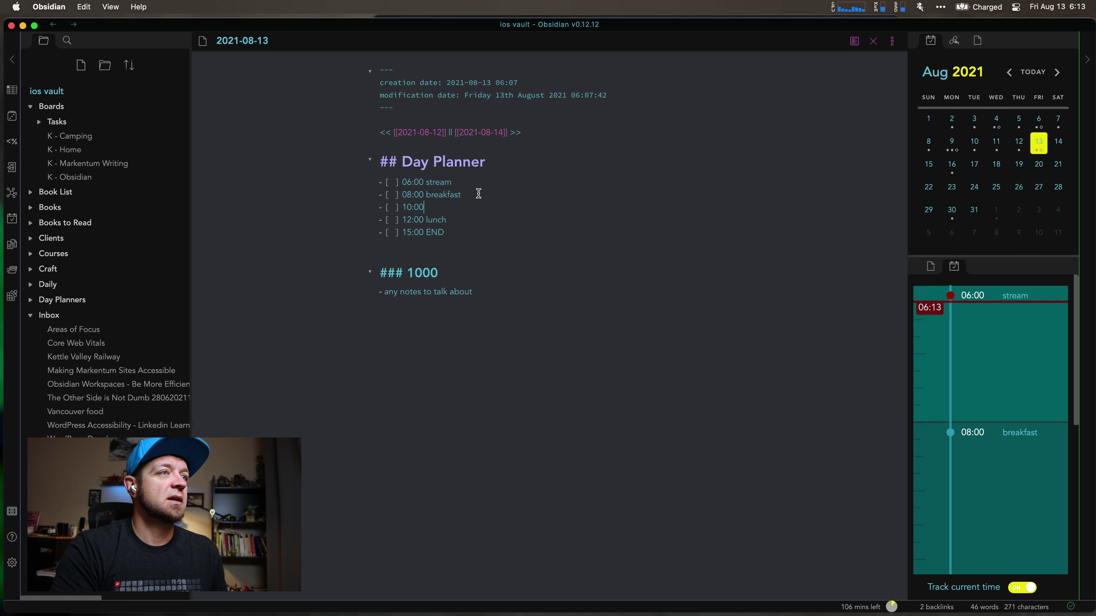
text( meeting)
key(Return)
key(Tab)
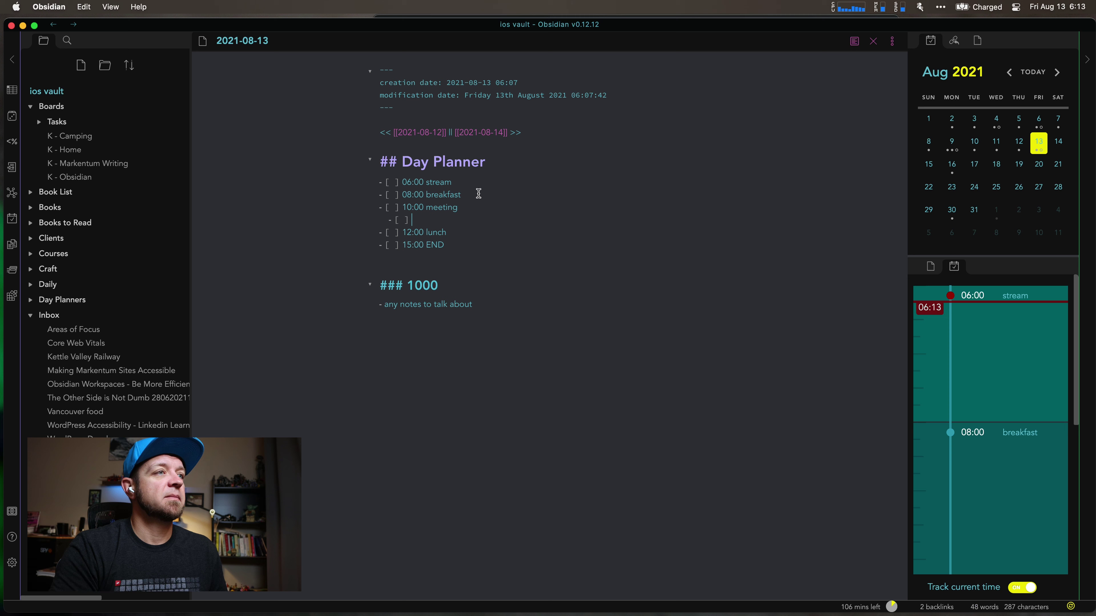
key(BackSpace)
key(BackSpace)
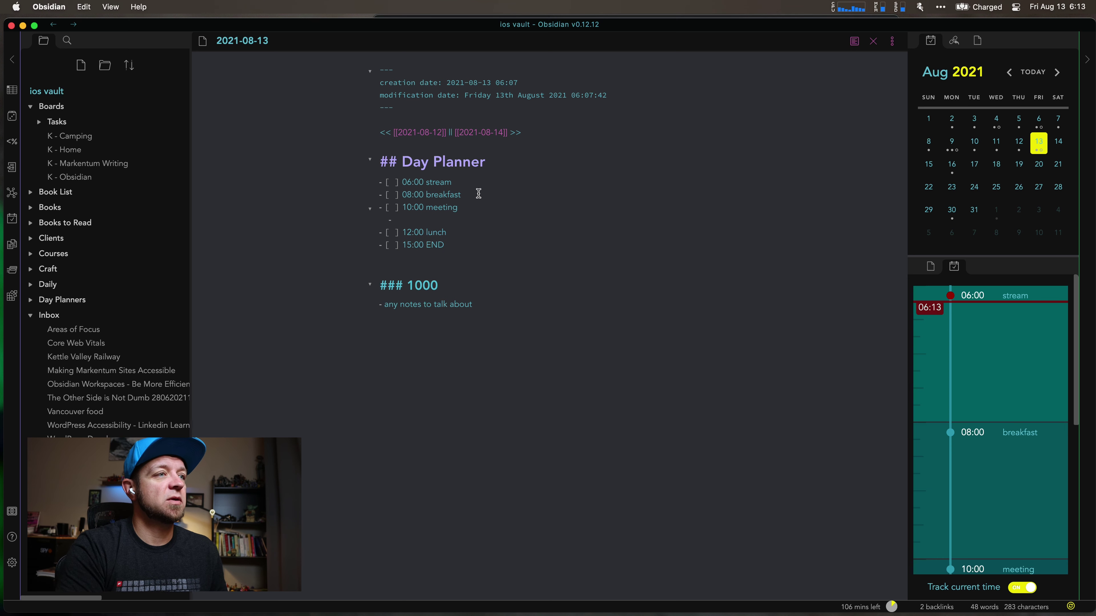
text(any notes to tal)
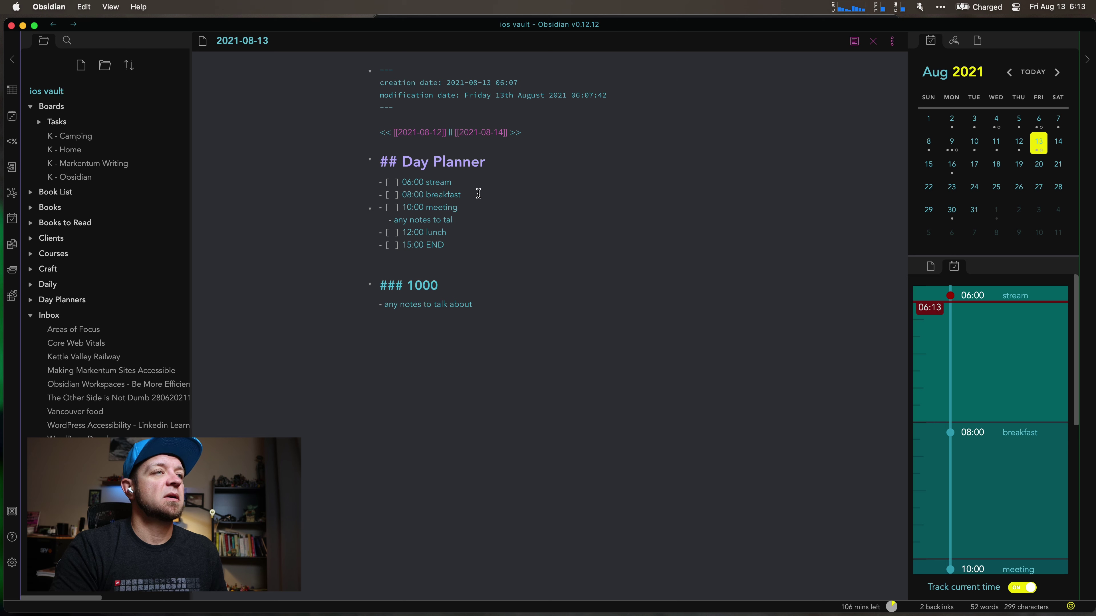
text(k about)
key(Up)
Insert a '### 1000 meeting heading' above the meeting, add blank lines below its notes, and open Alfred.
key(Return)
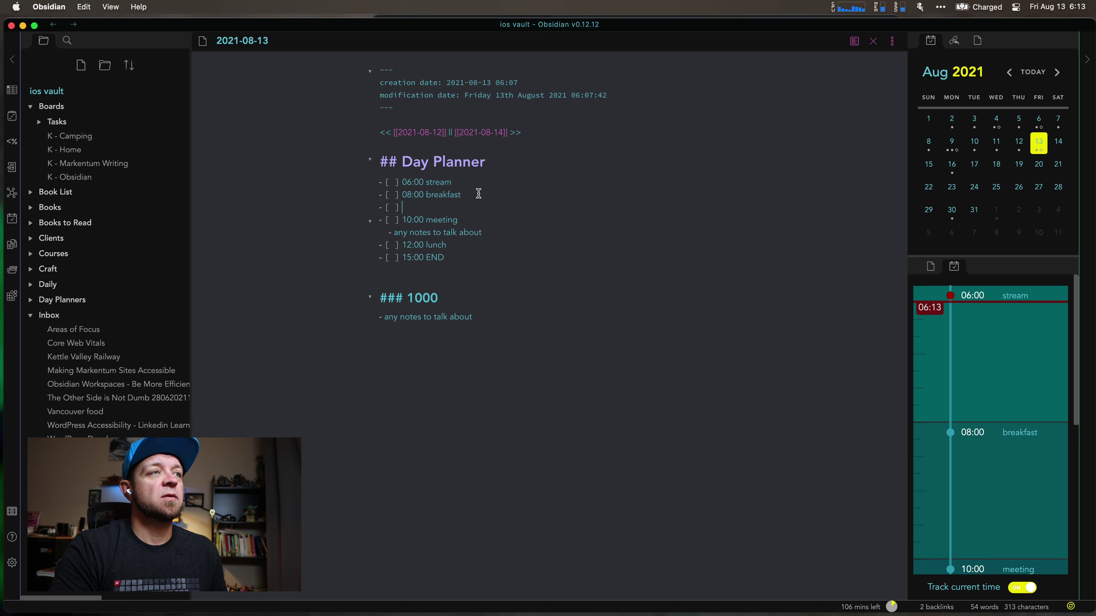
key(BackSpace)
key(BackSpace)
key(BackSpace)
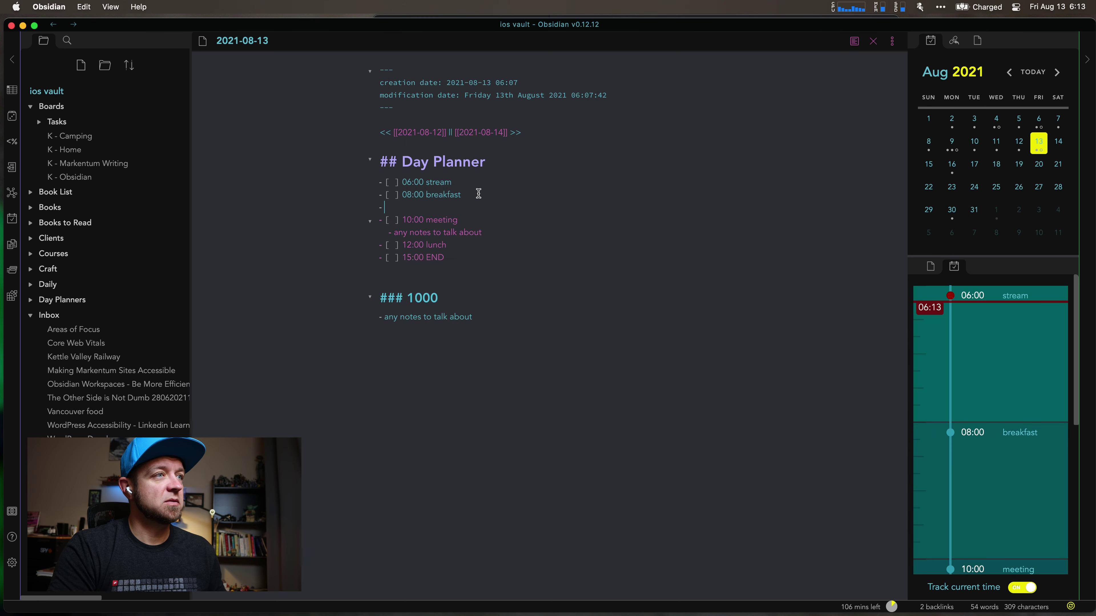
key(Return)
text(##)
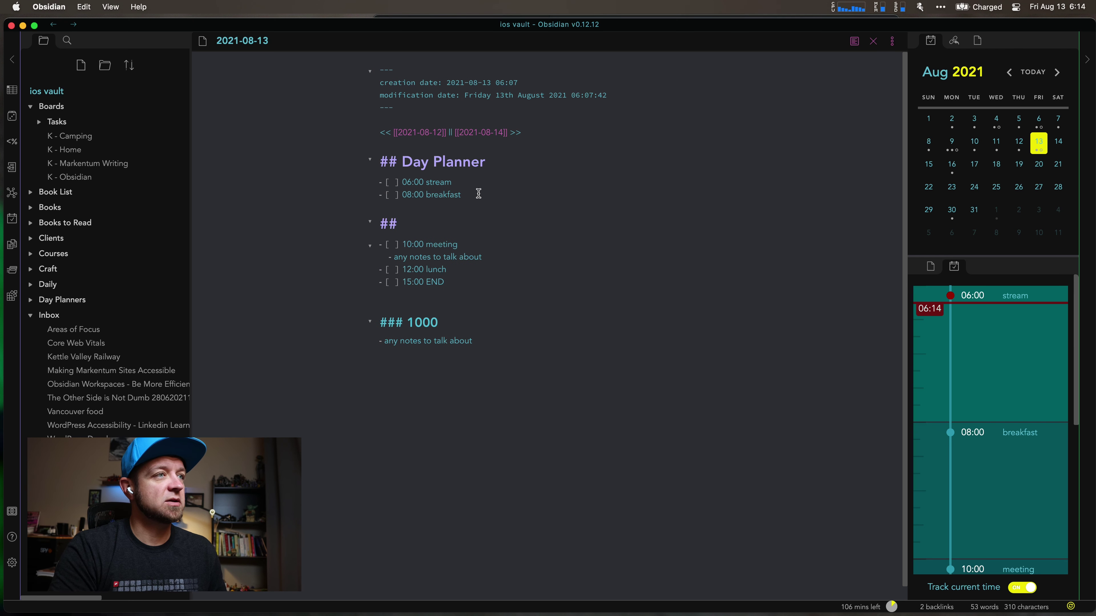
text(# 1000)
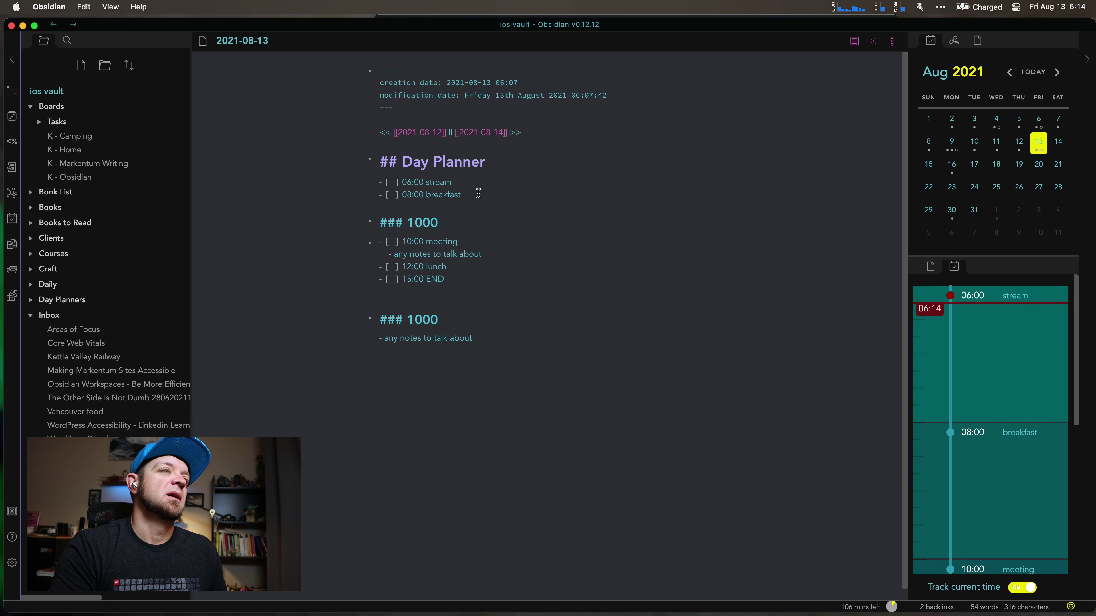
text( meeting h)
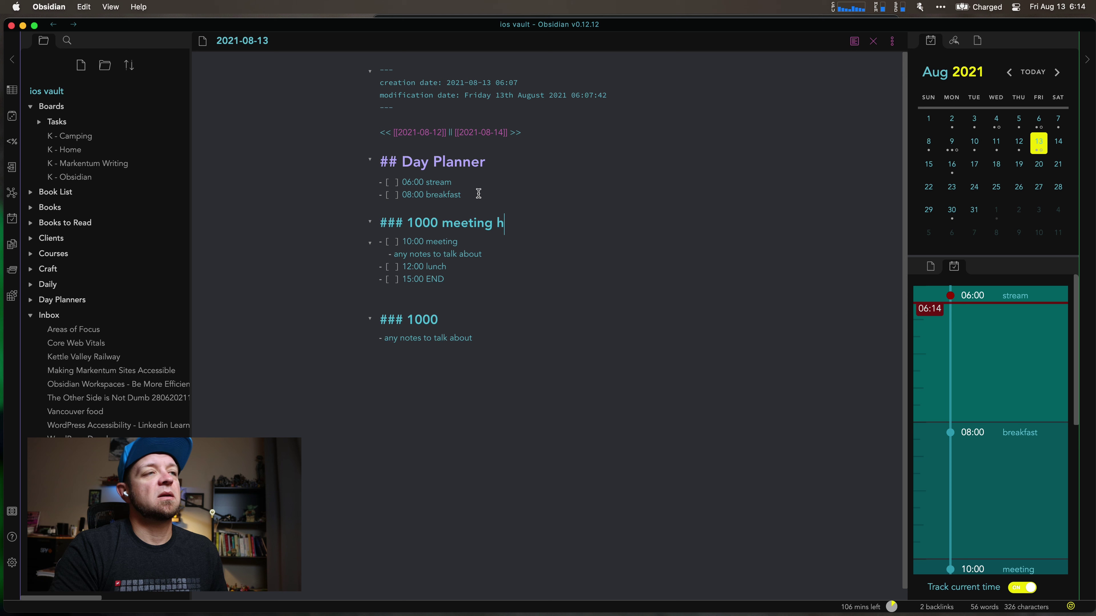
text(eading)
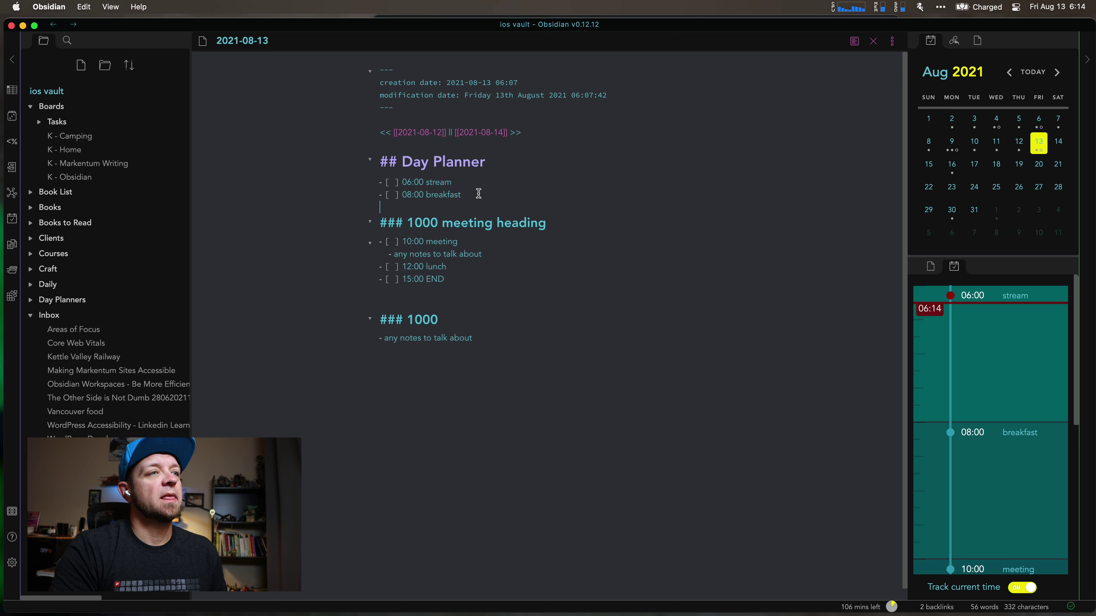
key(Down)
key(Down)
key(Return)
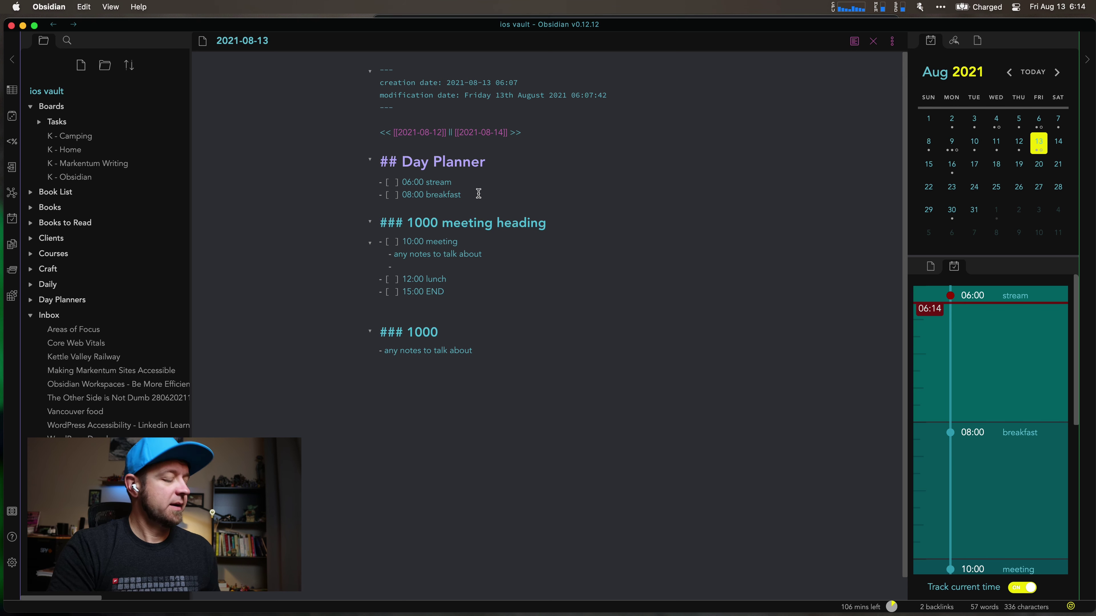
key(Return)
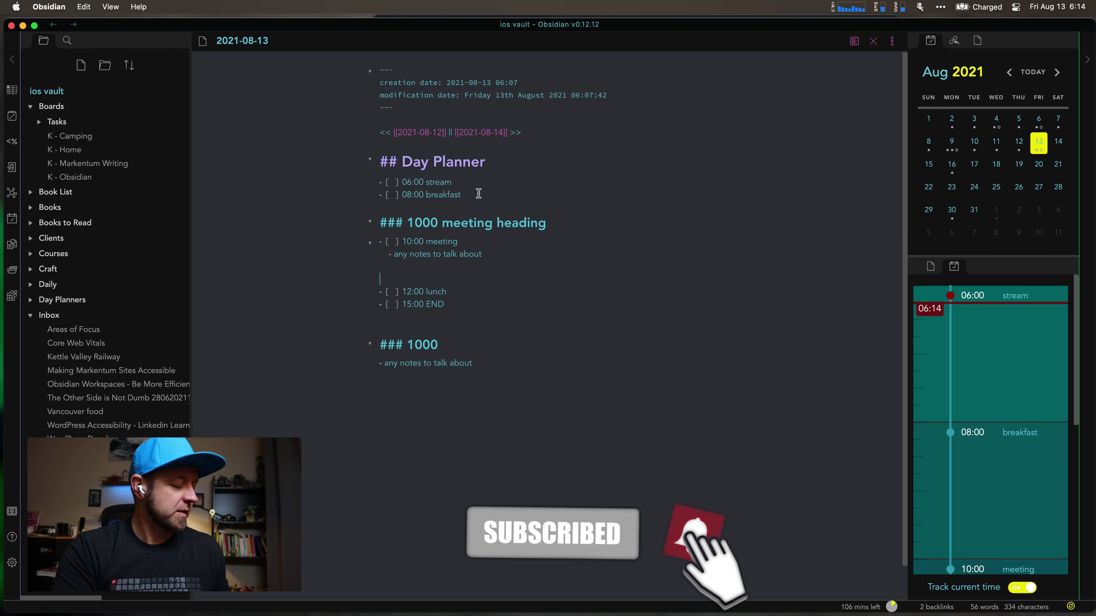
key(alt+space)
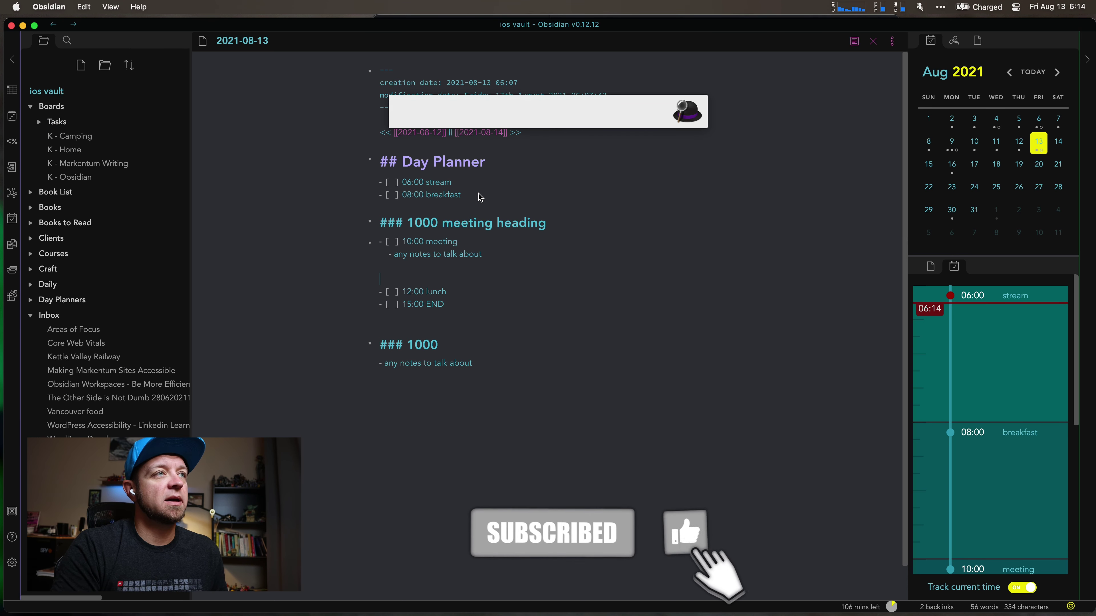
text(thing)
key(Return)
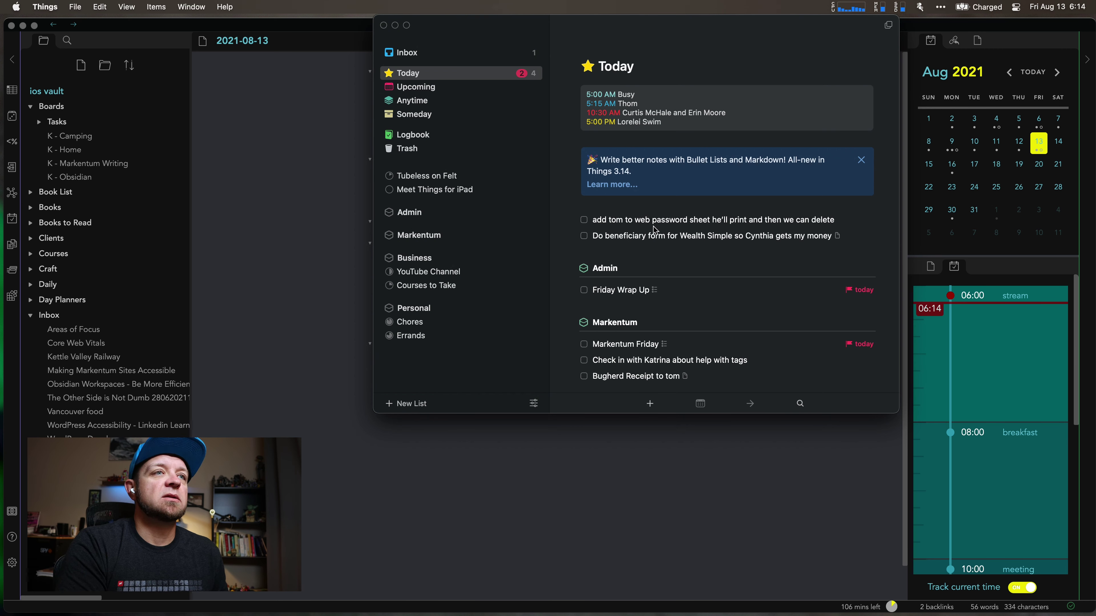
click(249, 280)
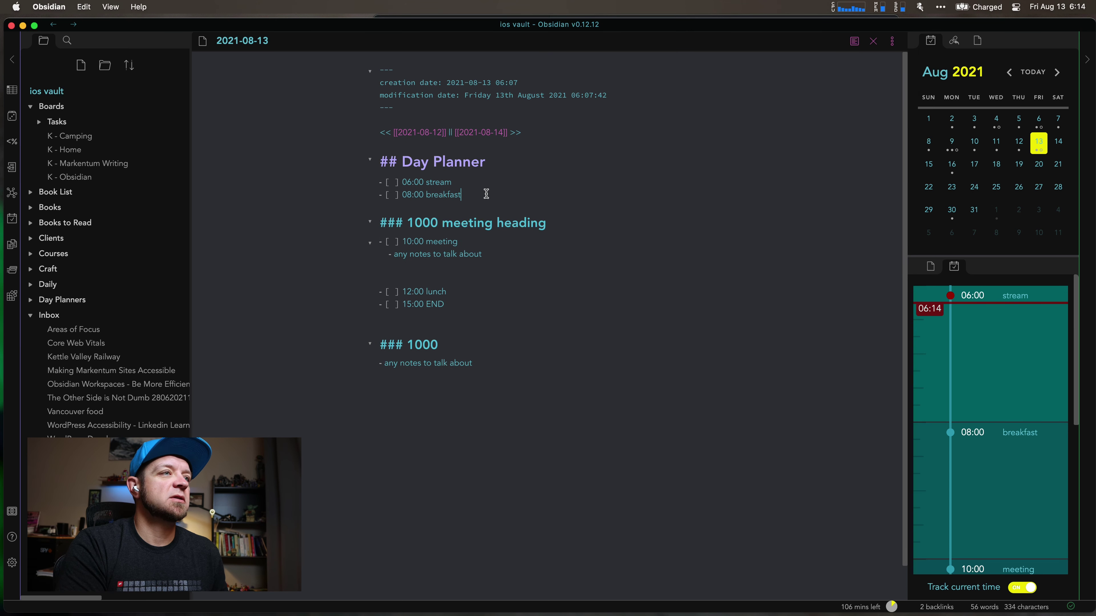
Add a 09:00 web password sheet task after 08:00 breakfast, then switch to Things.
key(Return)
text(09)
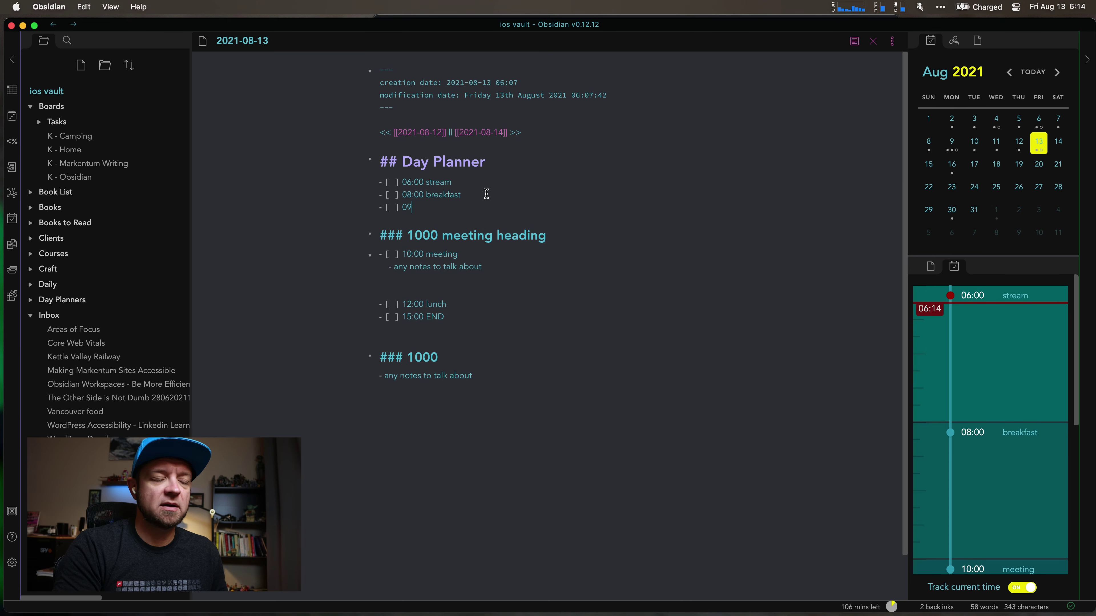
text(:00 Tom )
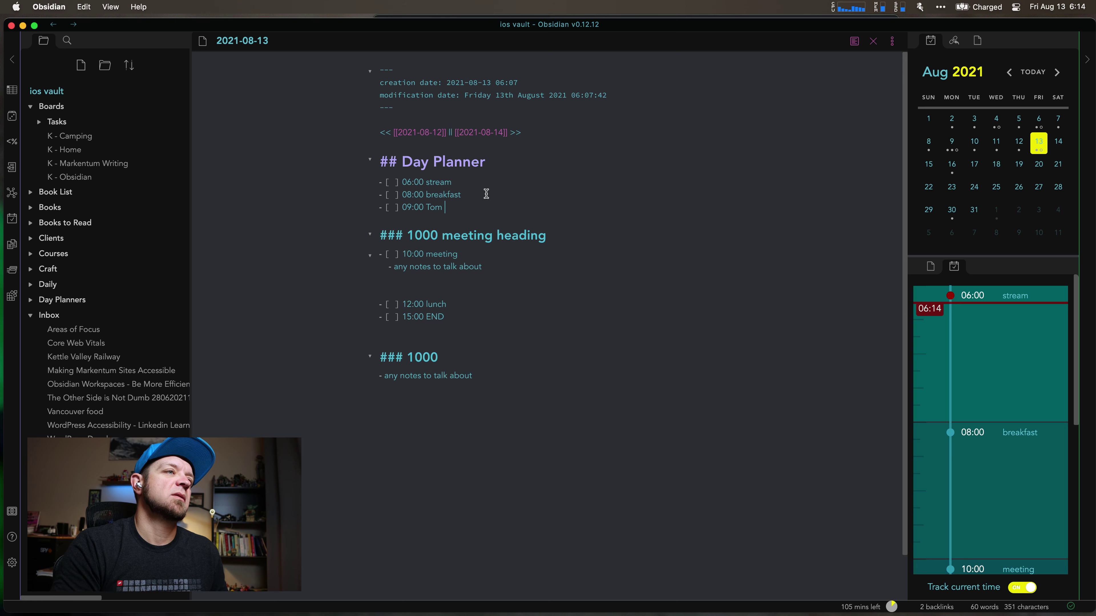
text(web password sheet)
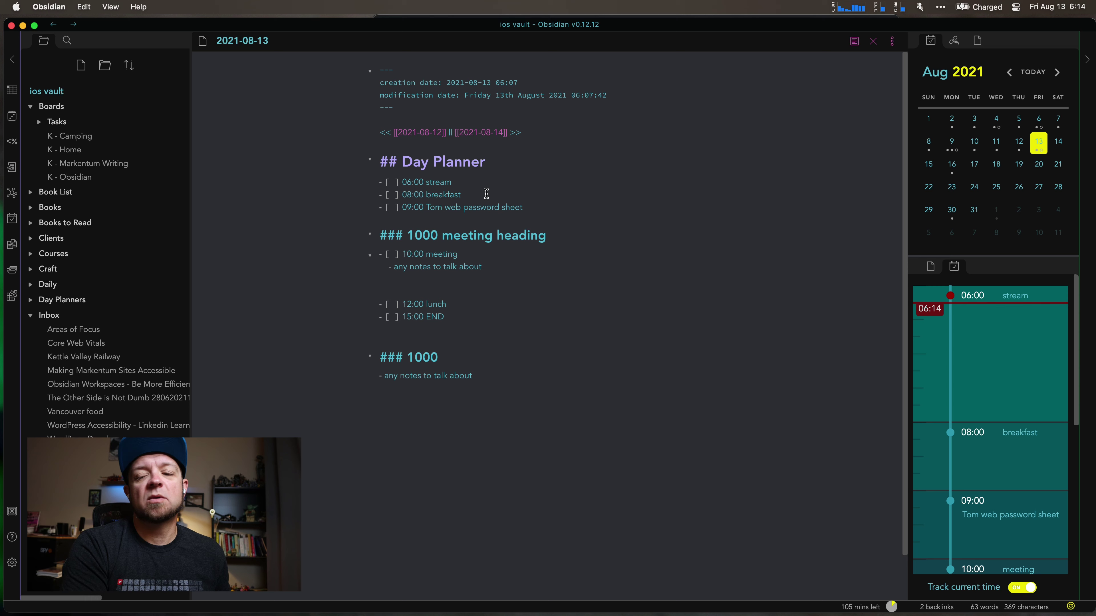
key(super+Tab)
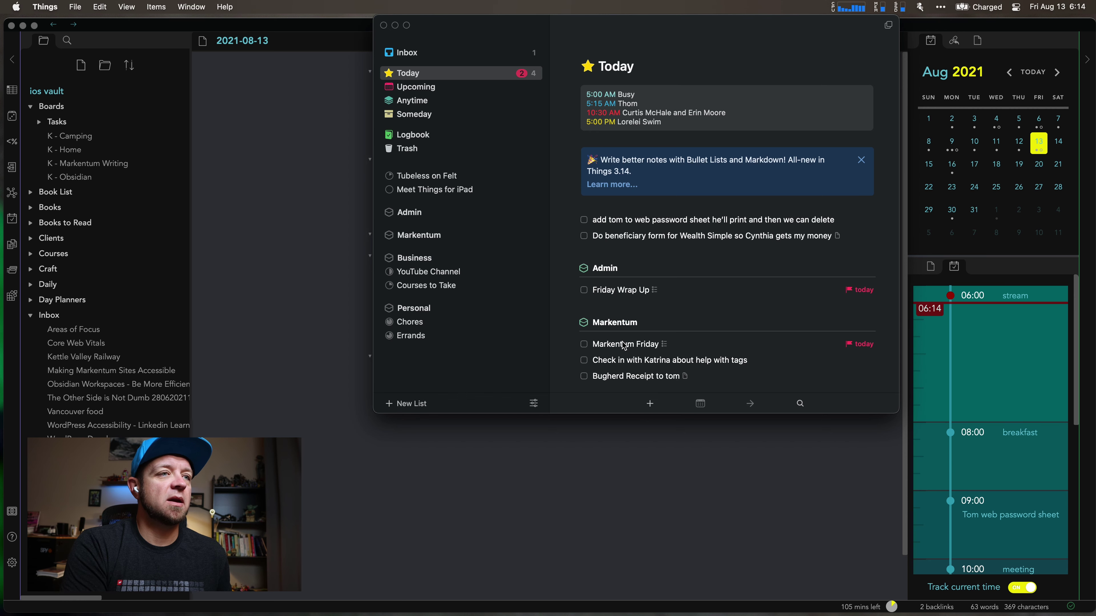
Add '13:00 friday wrapup' after lunch with a nested 'markentum wrapup' subtask, then return to Things.
key(super+Tab)
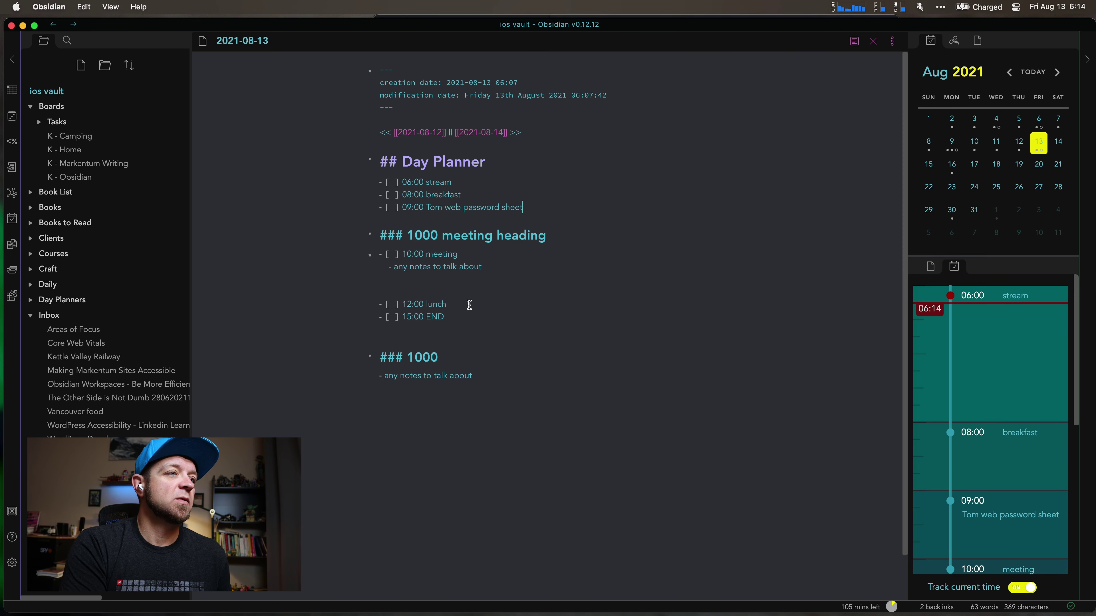
key(Return)
text(13)
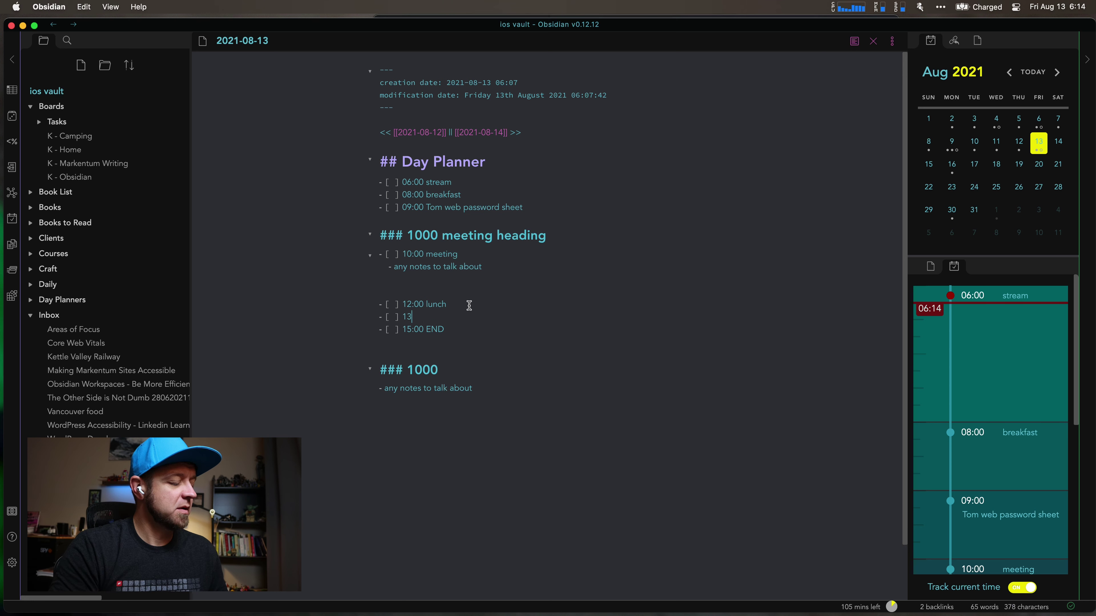
text(:00 friday )
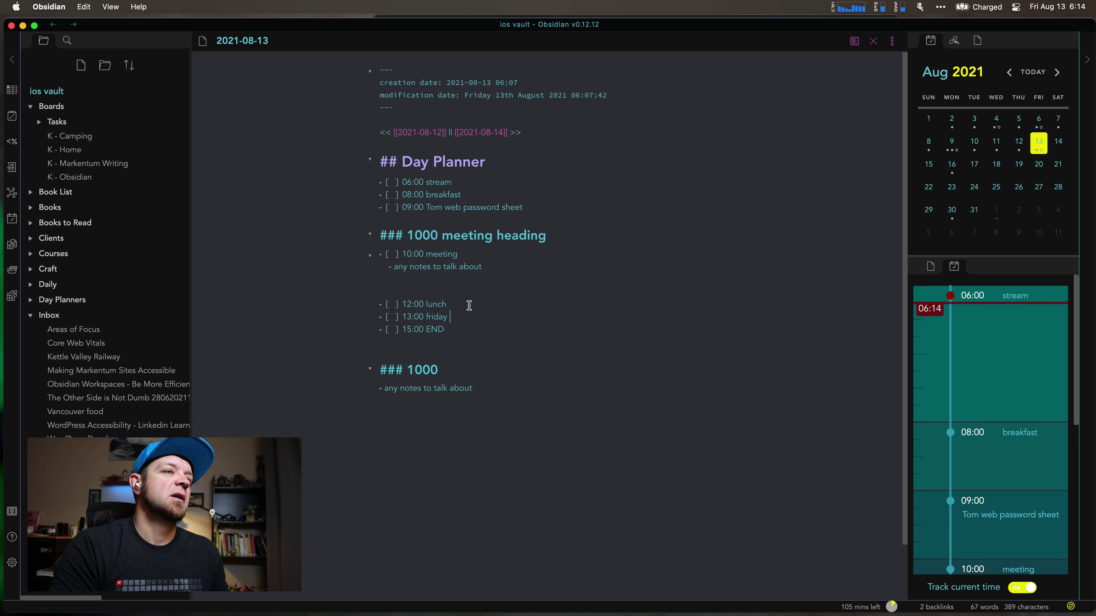
text(wrapup)
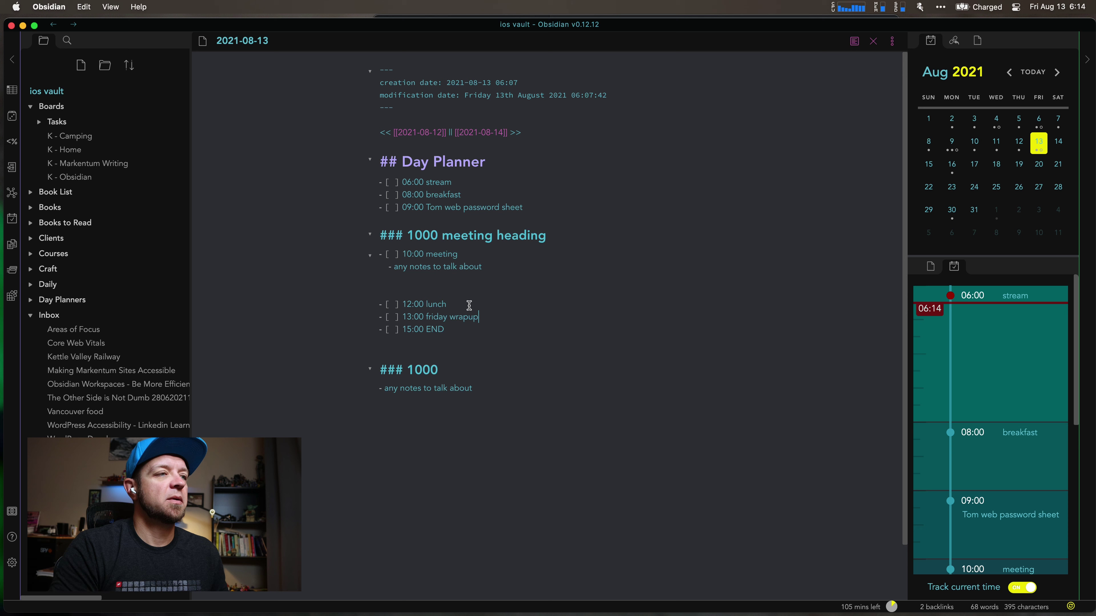
key(Return)
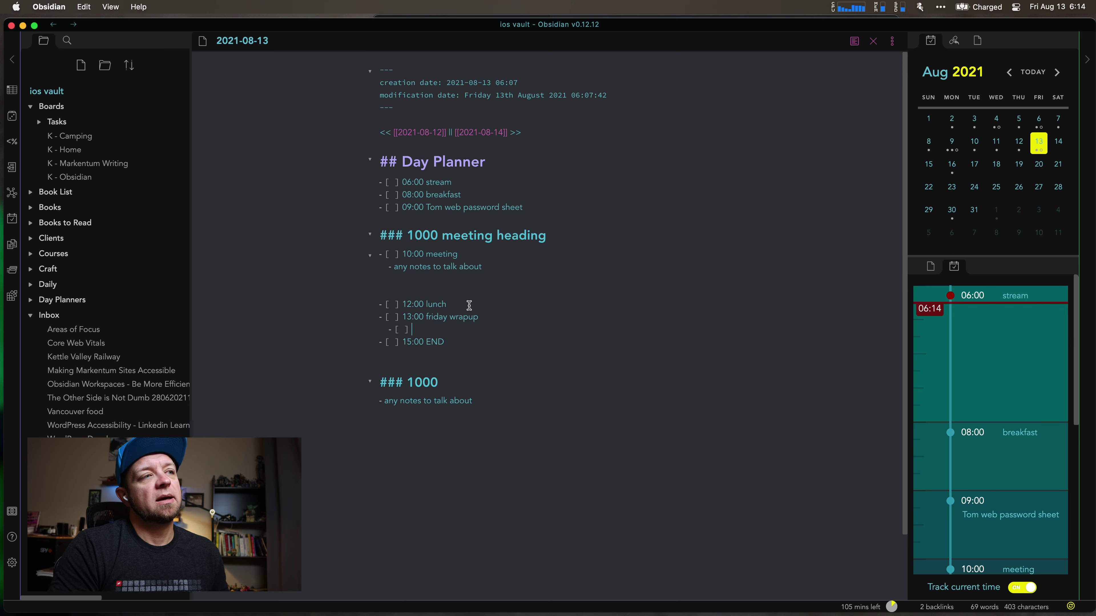
text(markentum)
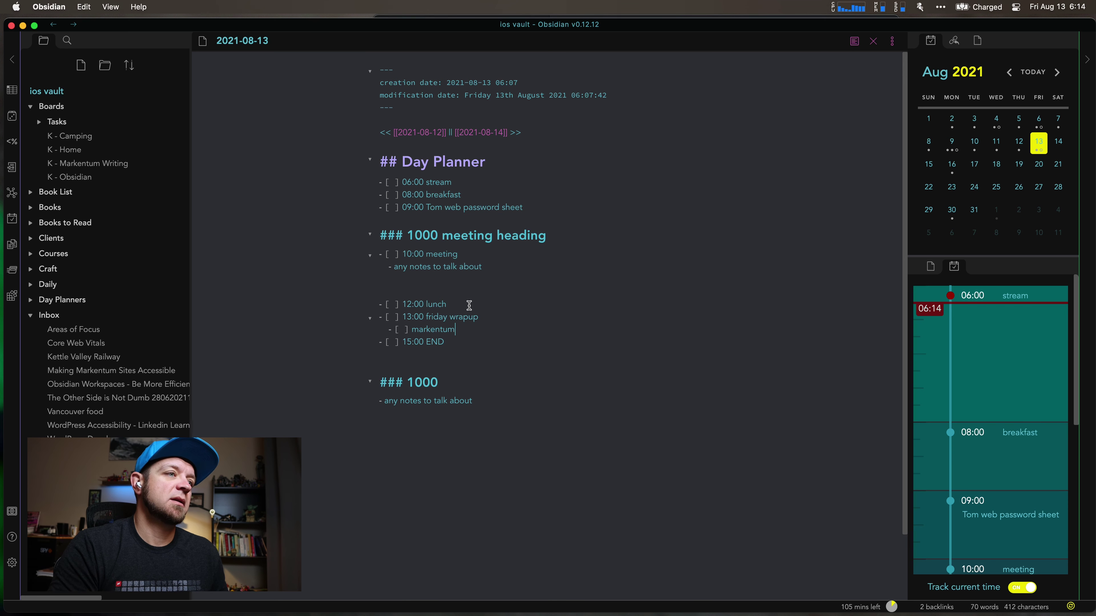
text( wrapup)
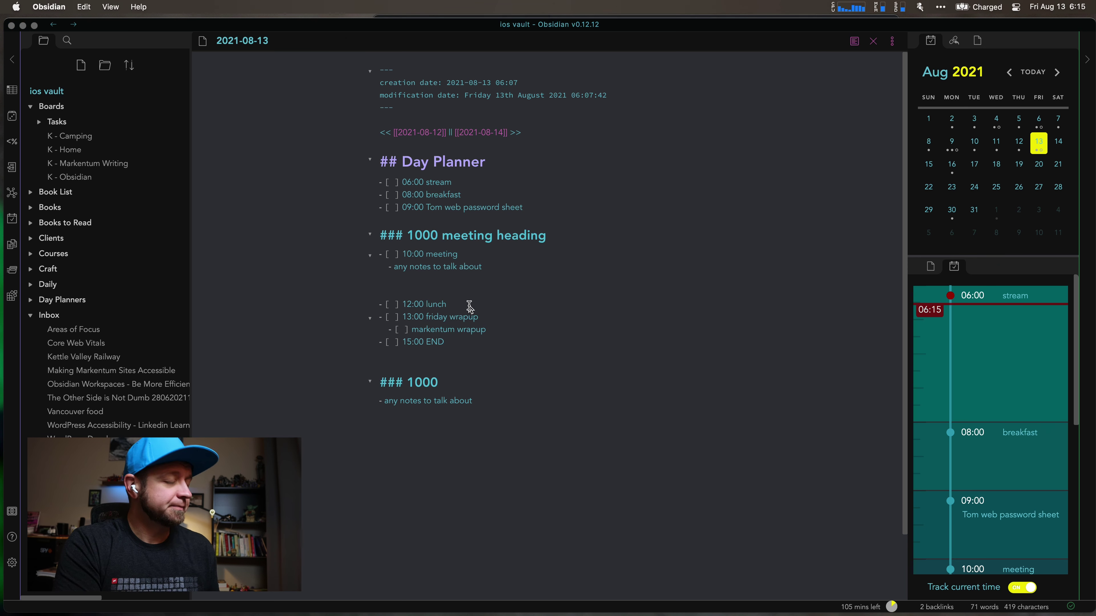
key(super+Tab)
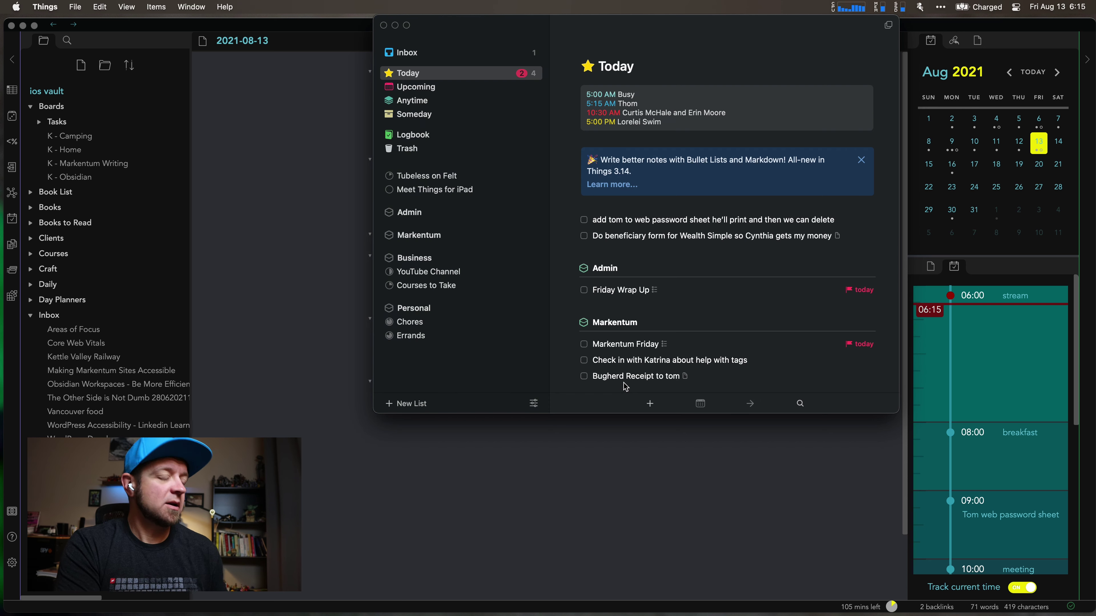
Give the 09:00 task subtasks 'bugheard receipt' and a tags follow-up with a contact.
key(super+Tab)
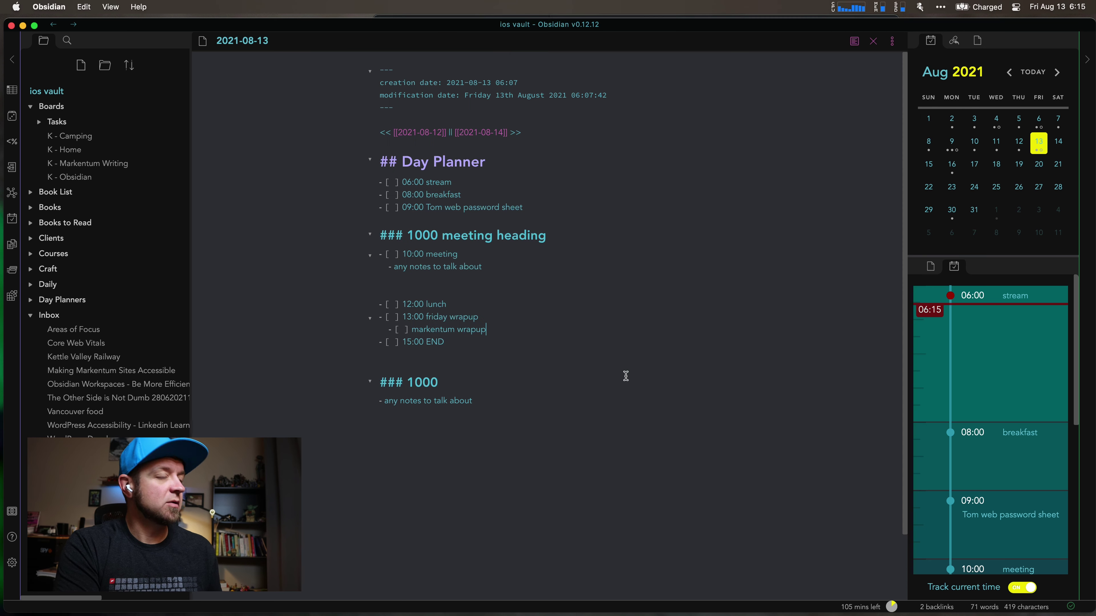
click(530, 211)
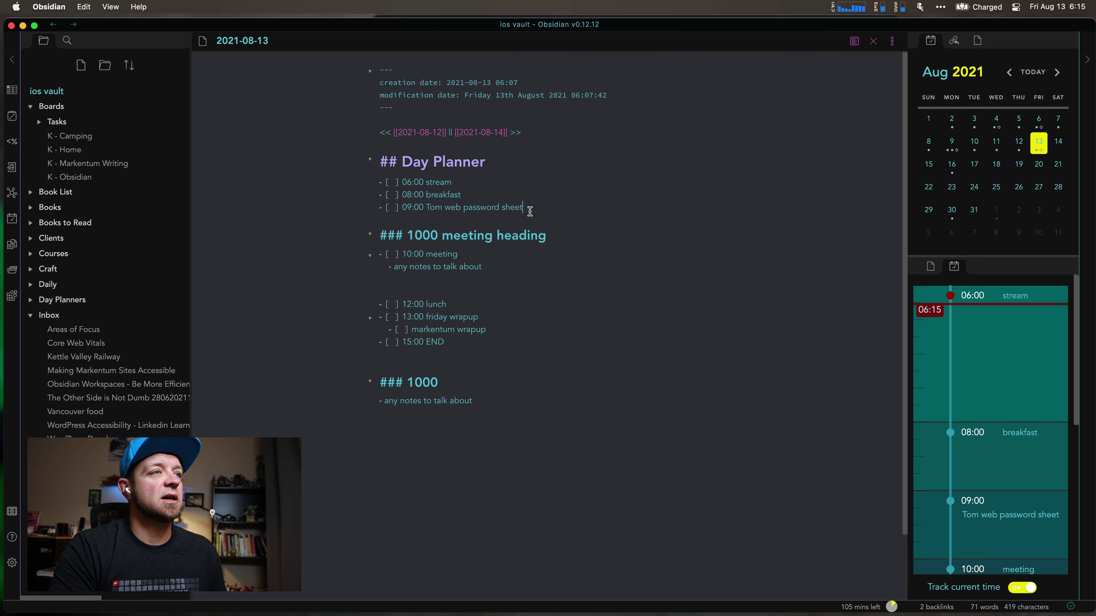
key(Return)
text(bug)
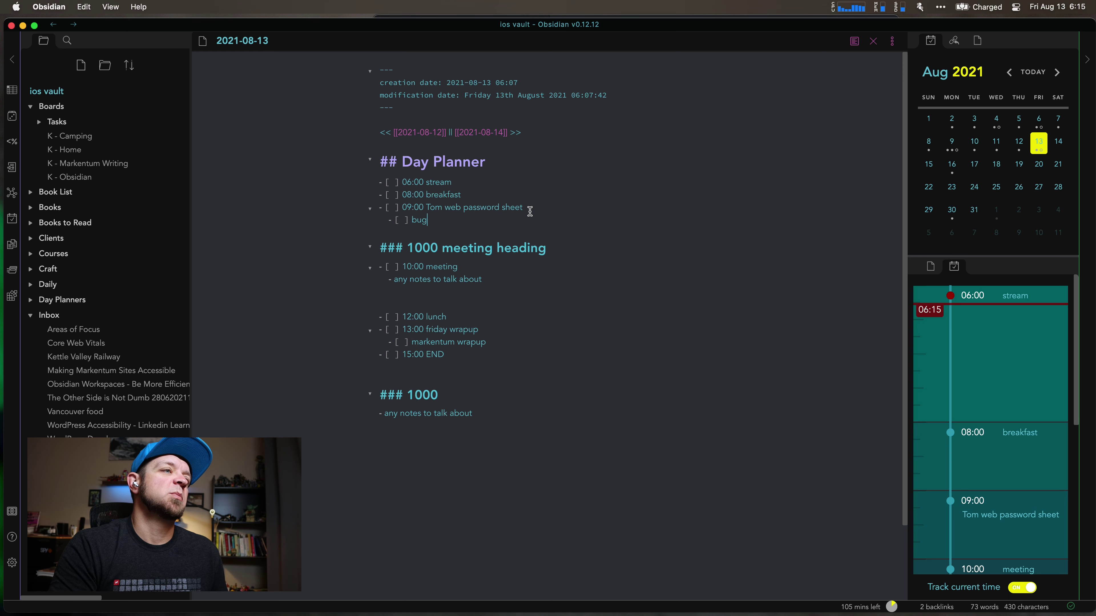
text(heard receipt)
key(Return)
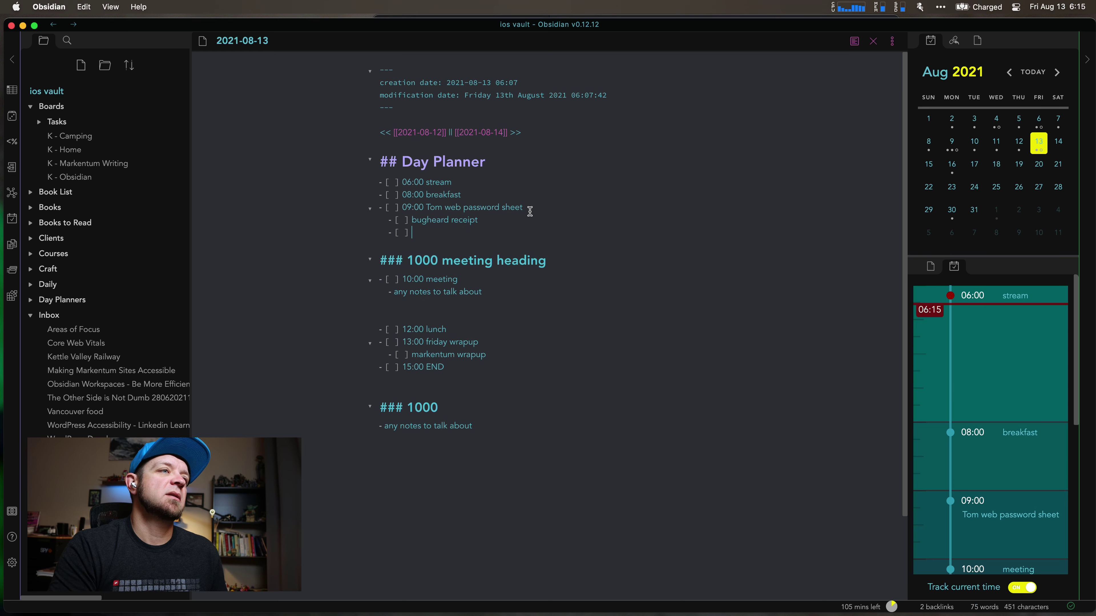
text(katrina )
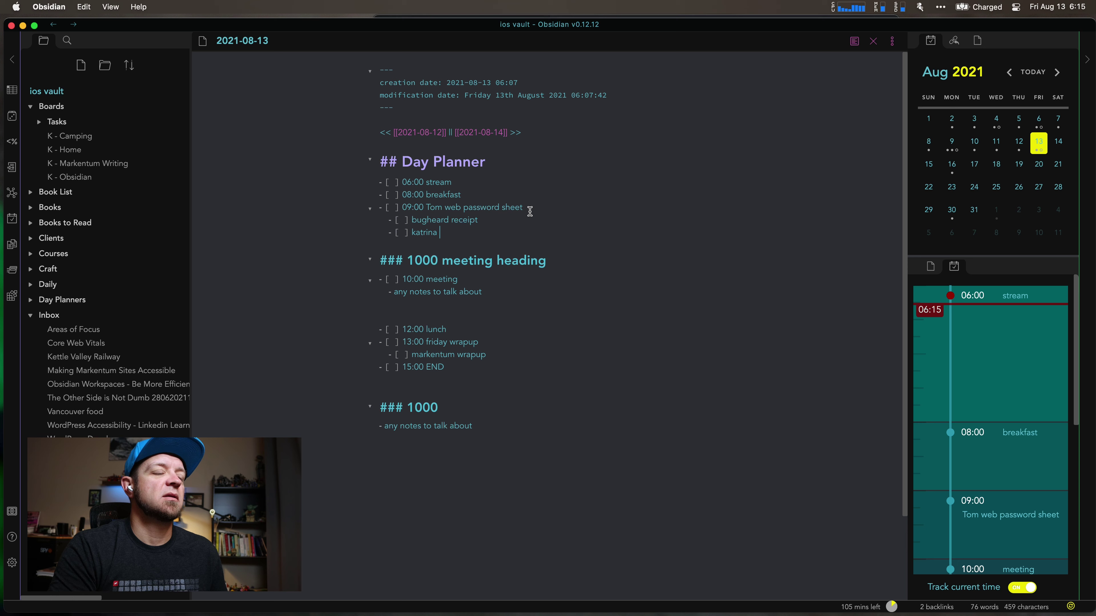
text(re tags)
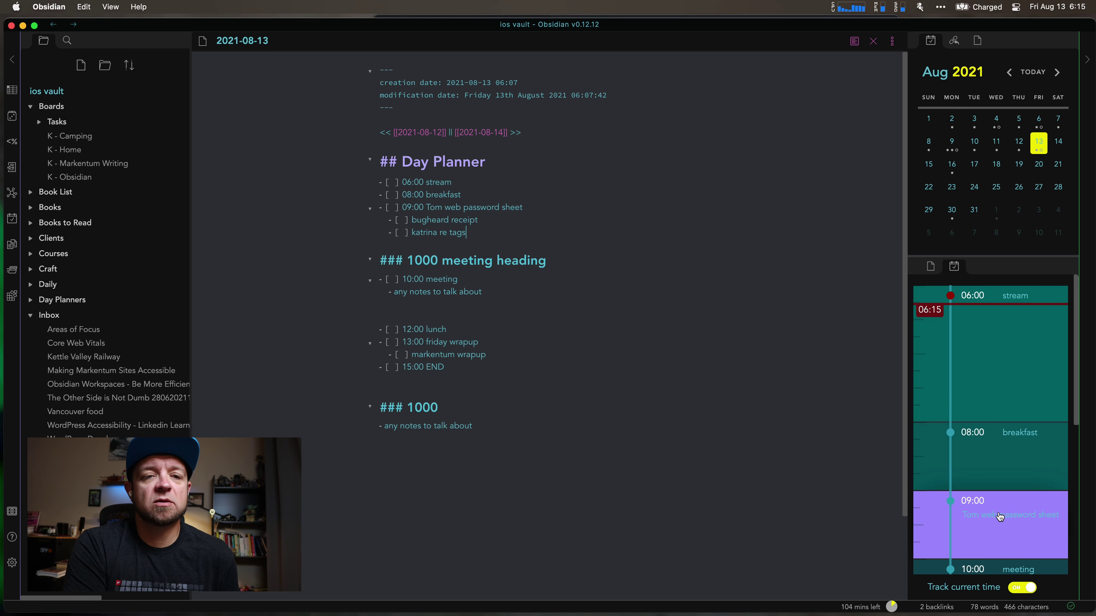
Scroll the timeline sidebar down to reveal the 12:00 lunch through 15:00 END blocks.
scroll(998, 516, down, 3)
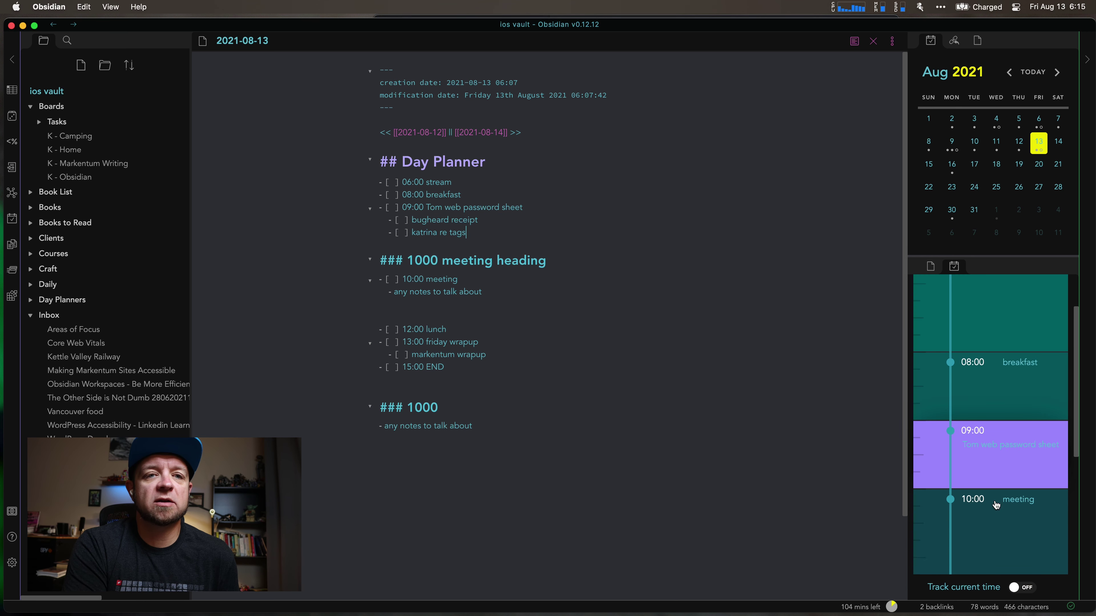
scroll(996, 511, down, 3)
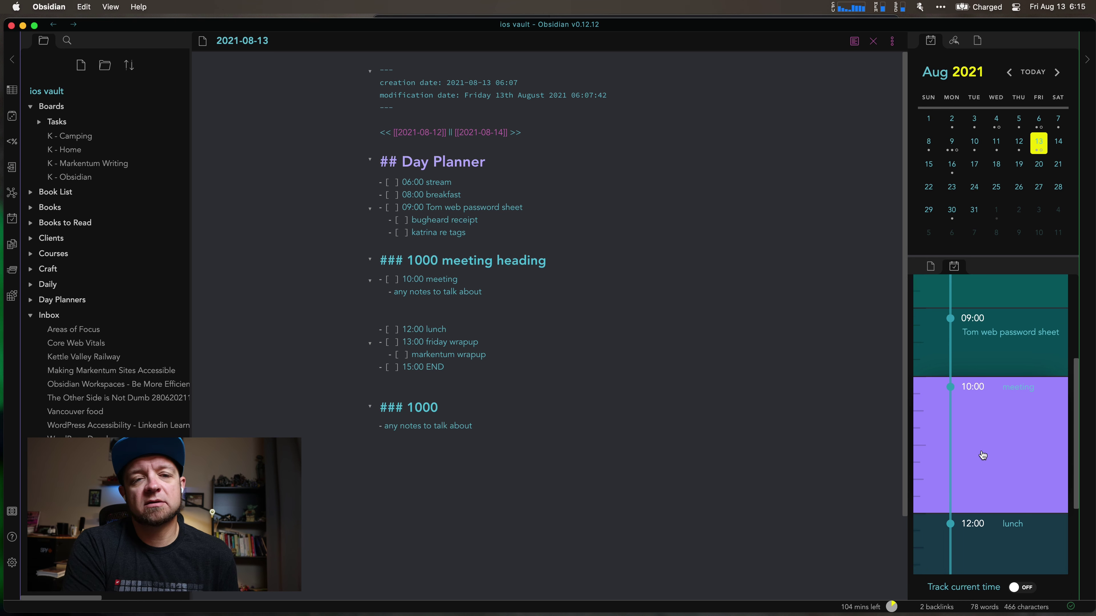
scroll(983, 457, down, 2)
scroll(1003, 517, down, 3)
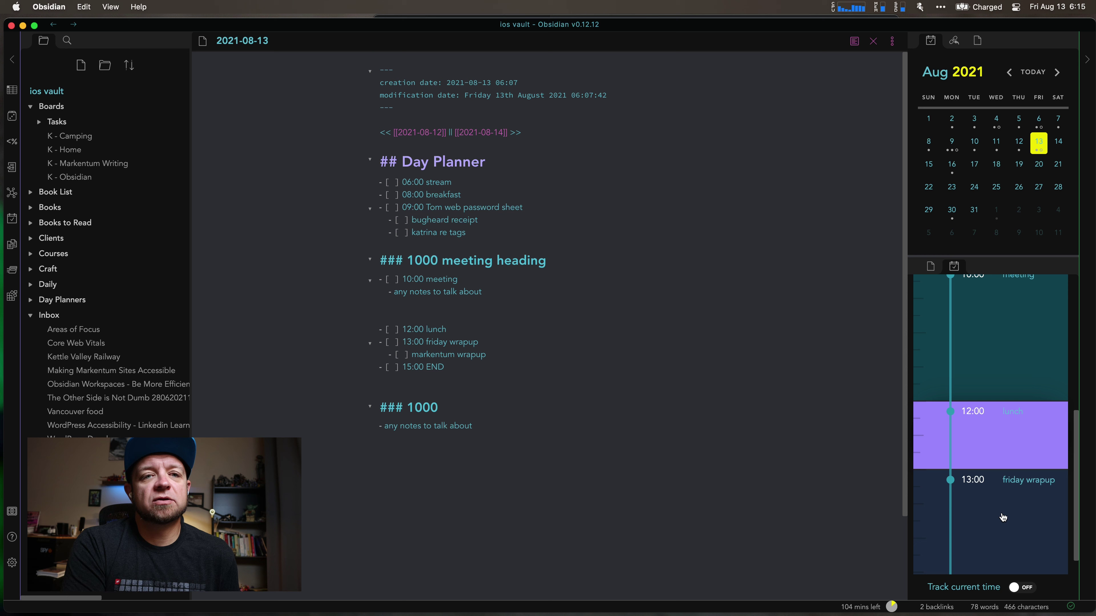
scroll(1003, 517, down, 2)
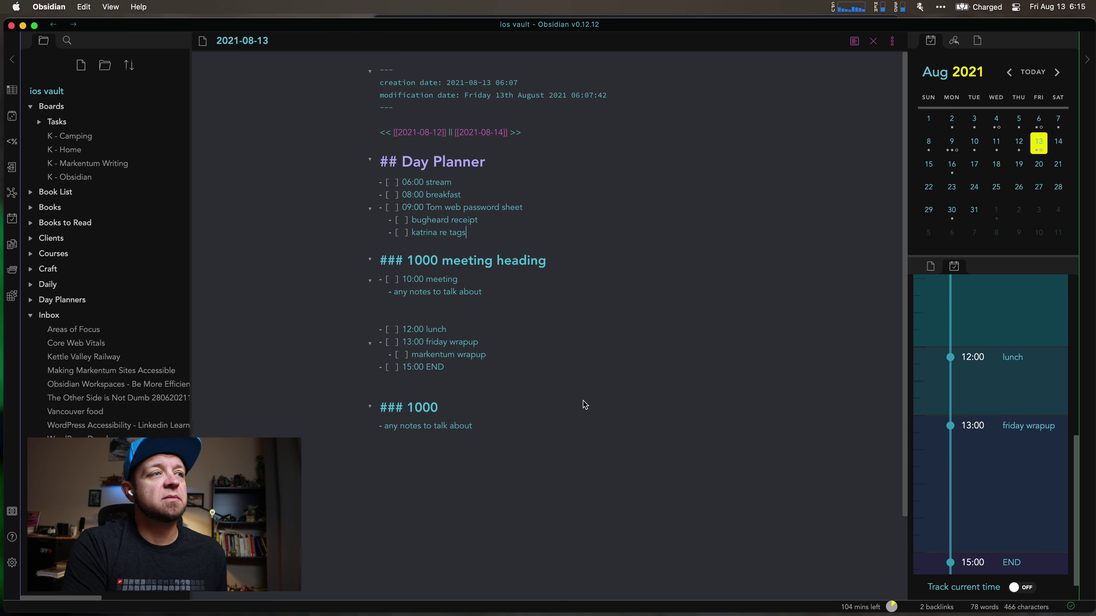
Change the friday wrapup start time from 13:00 to 14:30.
click(413, 345)
key(BackSpace)
text(4:)
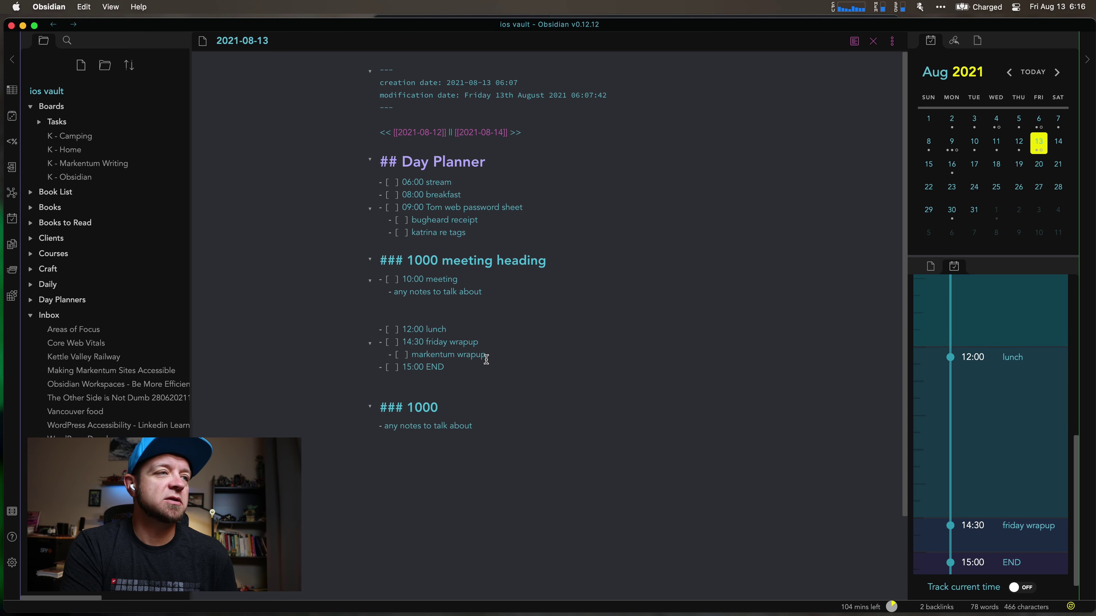
Add a '13:00 ??' placeholder task right after 12:00 lunch.
click(470, 331)
key(Return)
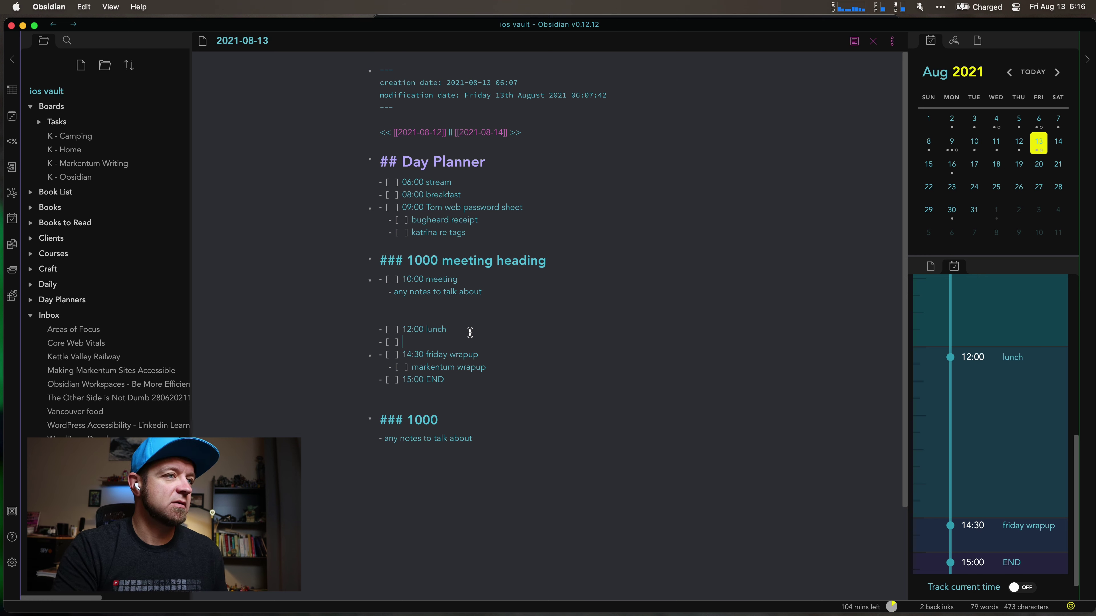
text(13:00)
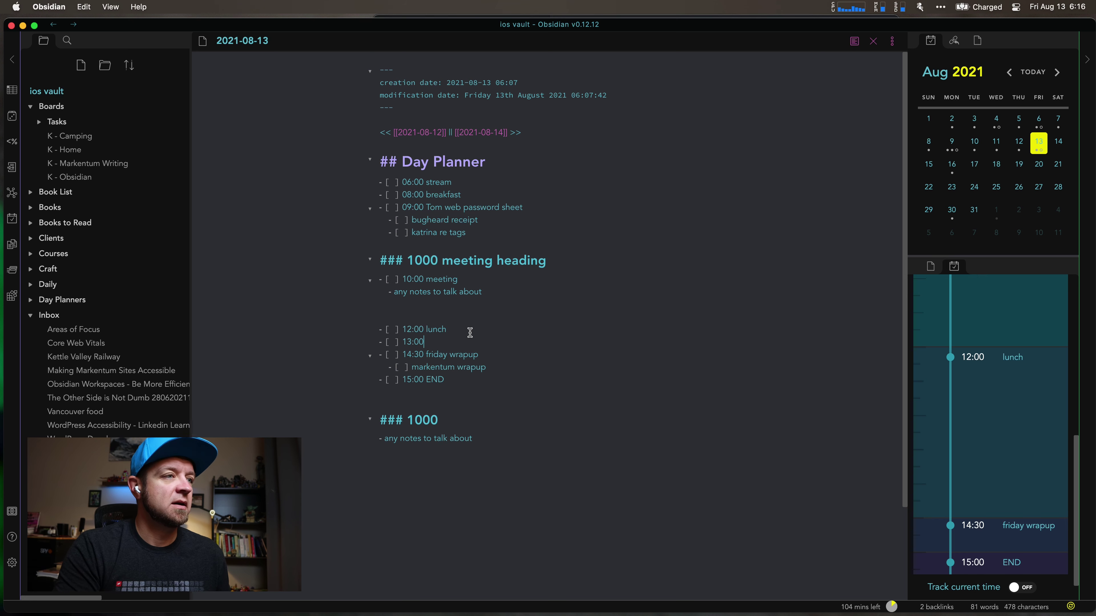
text( ??)
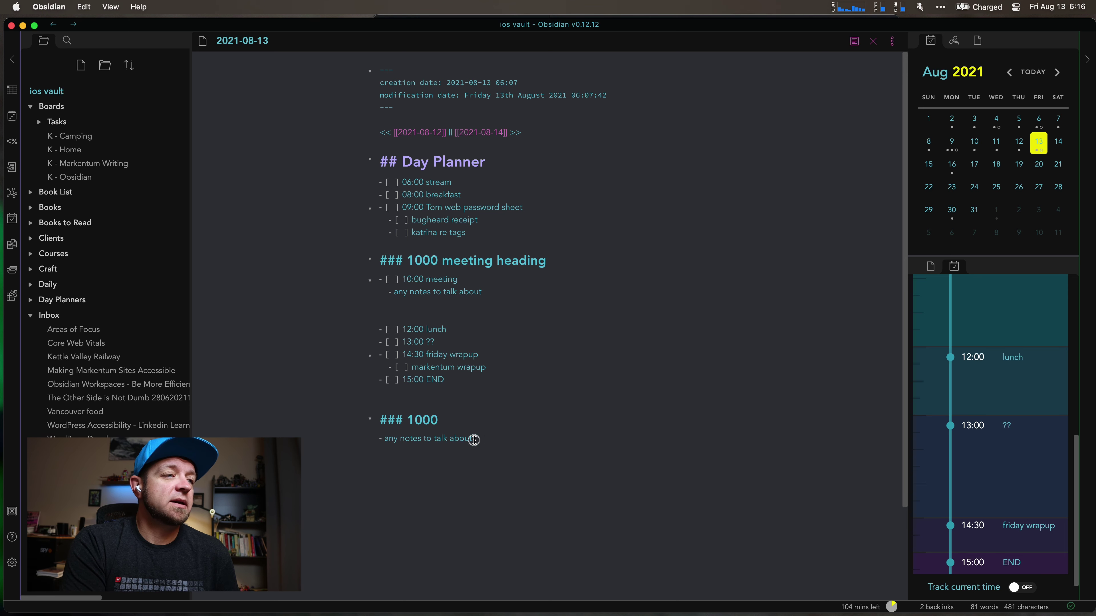
Delete the leftover ### 1000 section and add an 'any notes or action items' bullet under the meeting.
drag(473, 439, 377, 413)
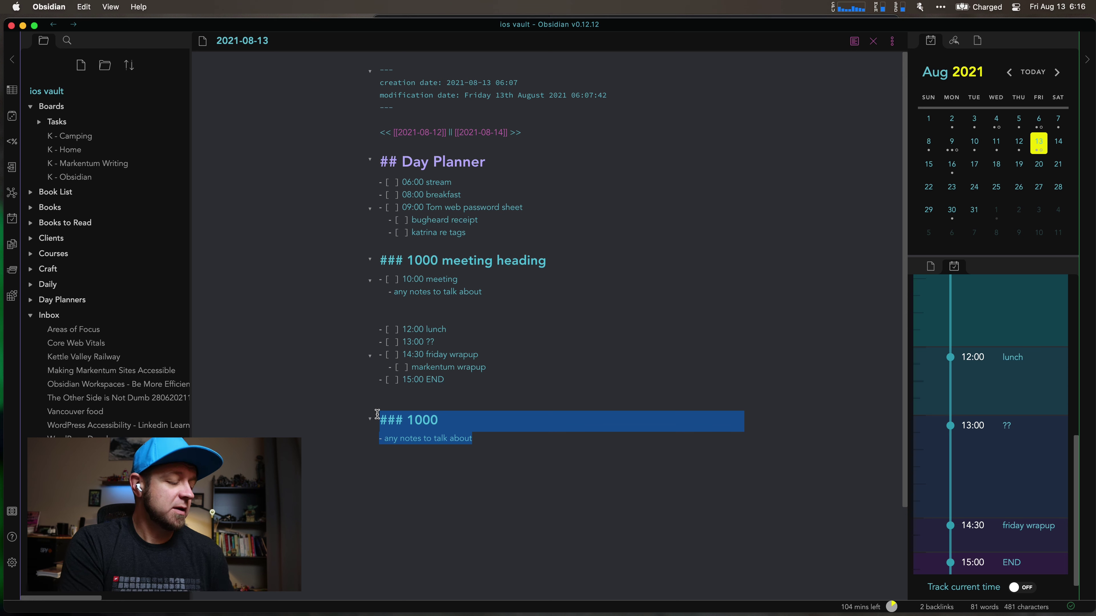
key(BackSpace)
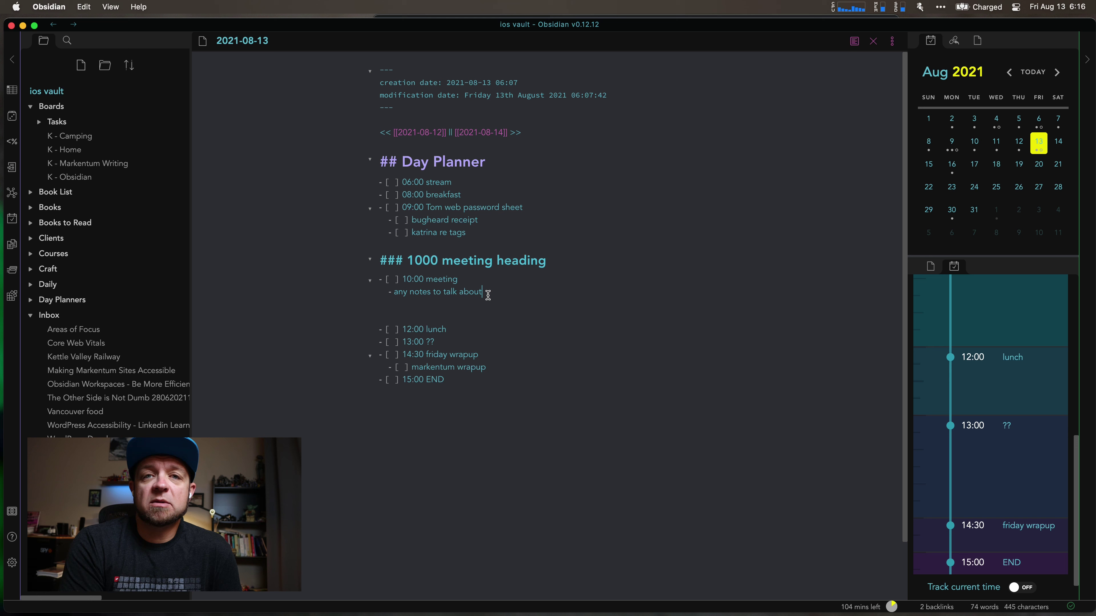
key(Return)
text(any )
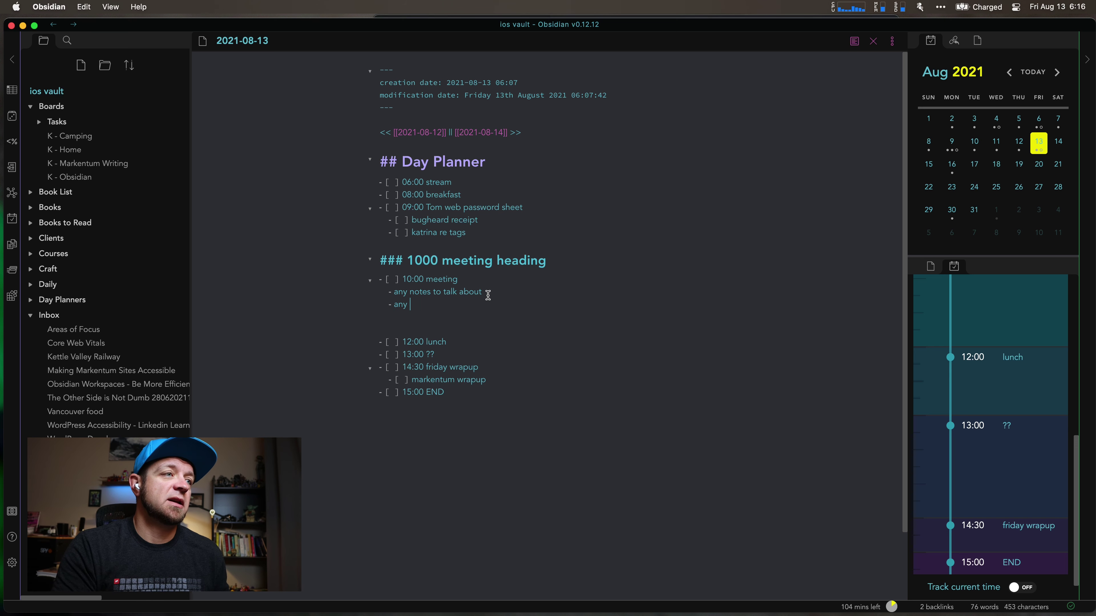
text(notes or ac)
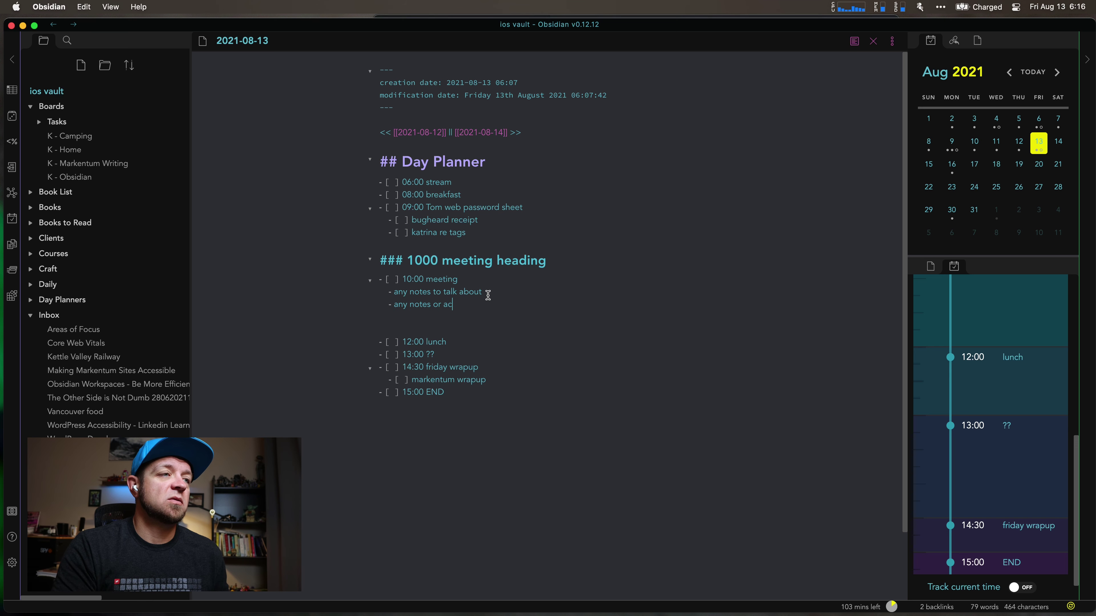
text(tion items)
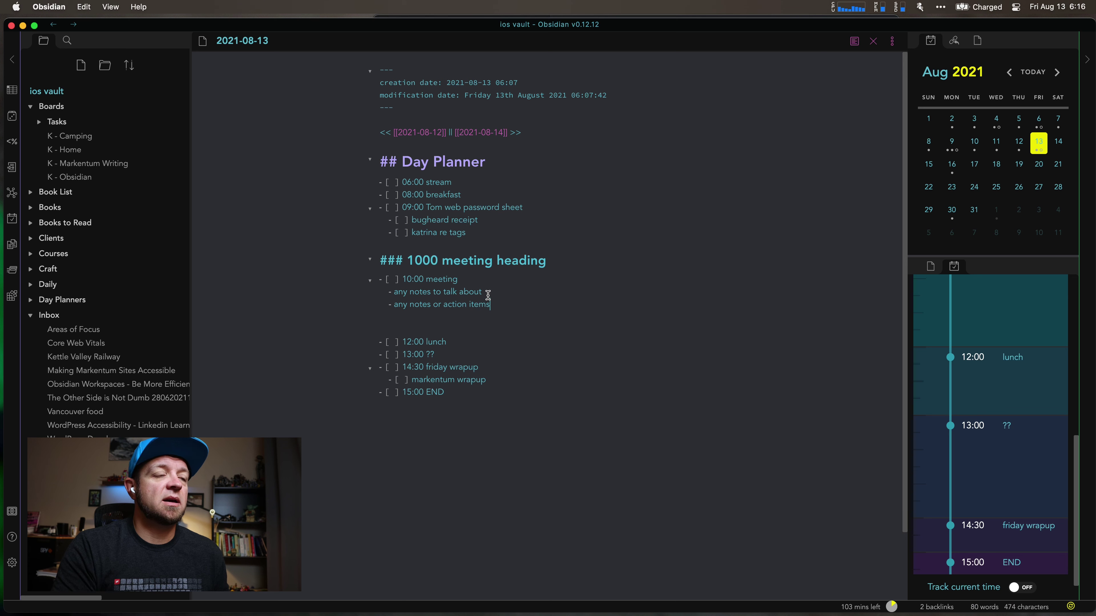
Add an '[ ] action item' checklist line below the meeting notes.
key(Return)
text([ ] )
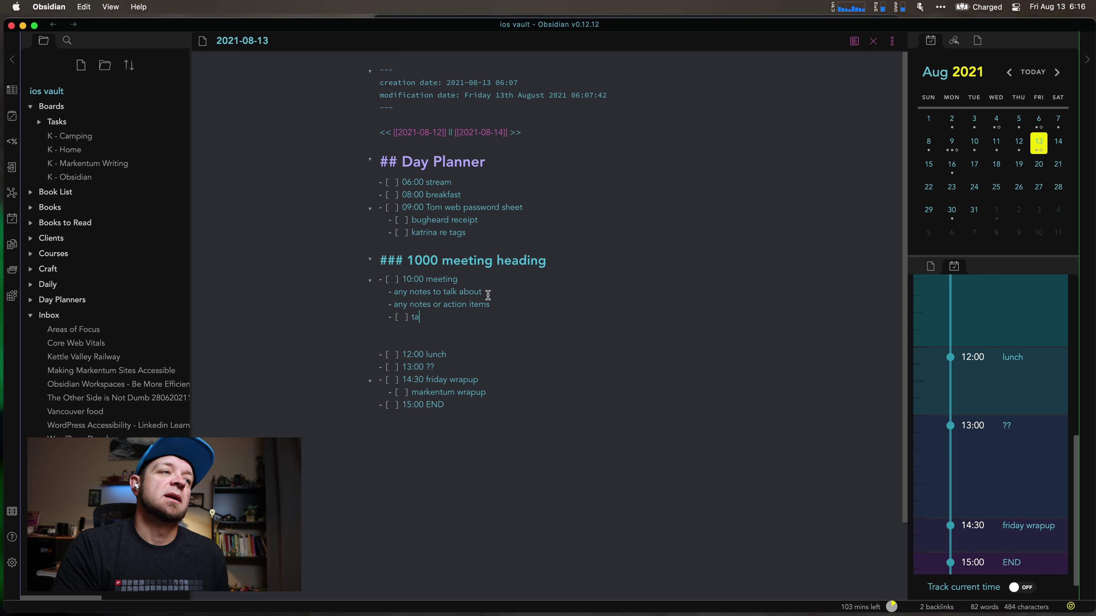
text(acit)
key(BackSpace)
key(BackSpace)
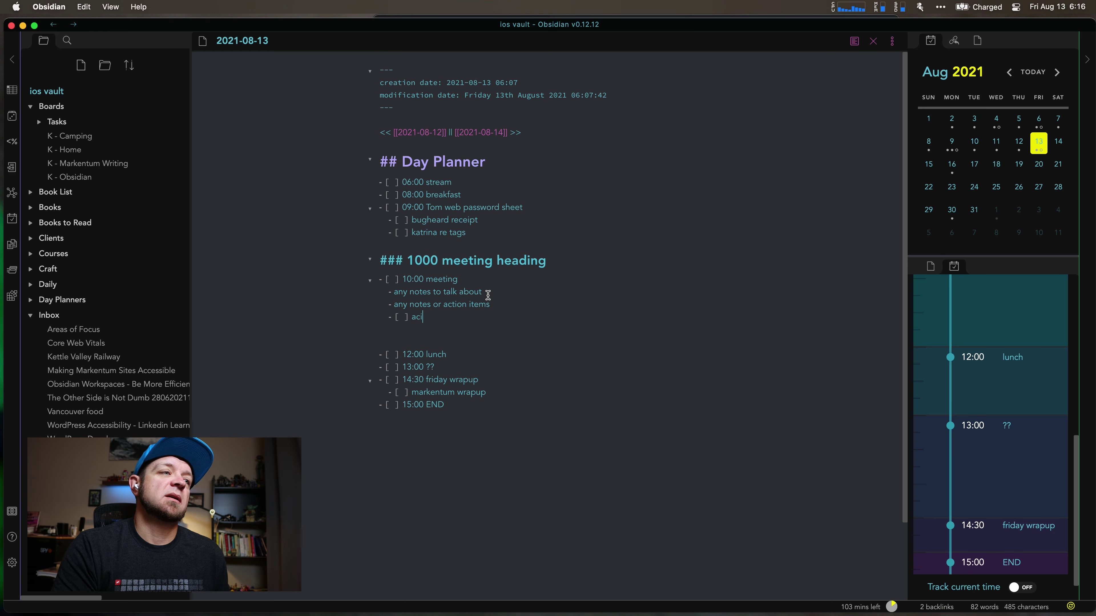
text(tion item)
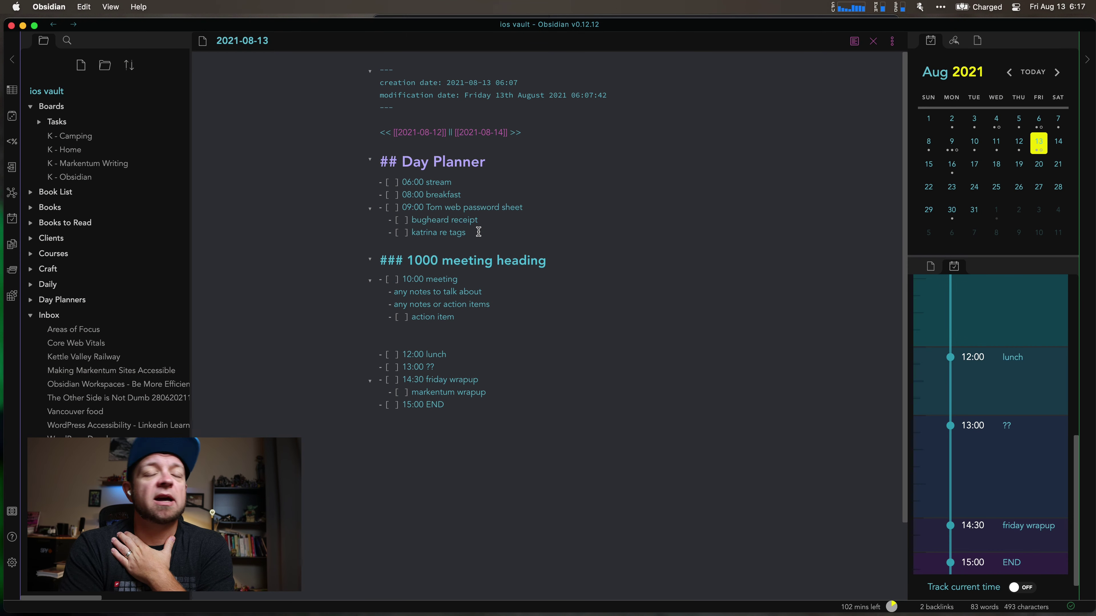
Add a top-level '09:15 work on wrike task' item below the 09:00 subtasks, with an empty line beneath.
click(478, 232)
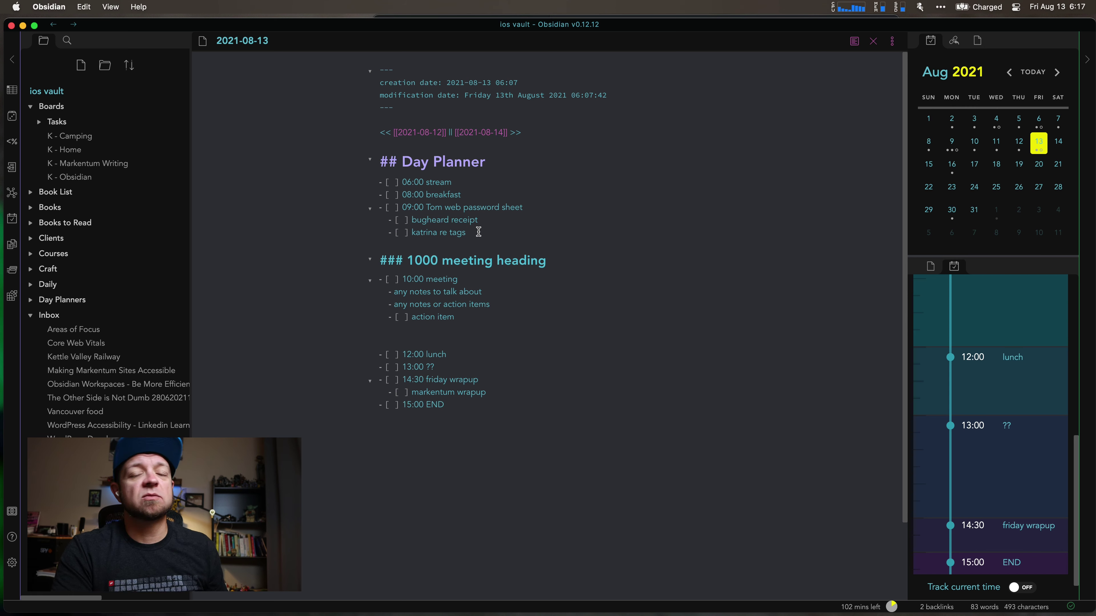
key(Return)
key(shift+Tab)
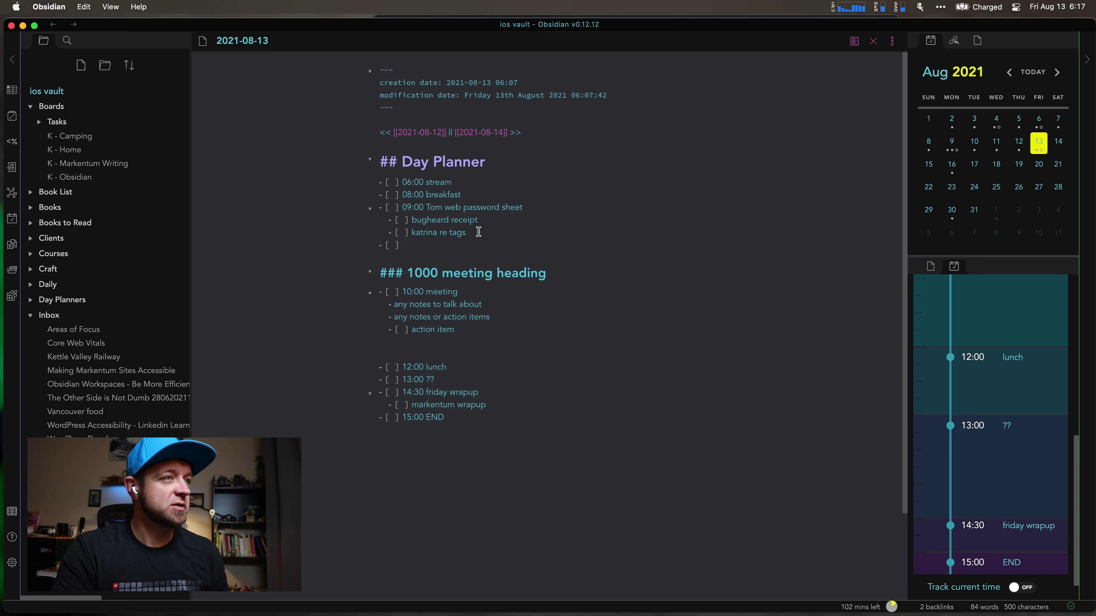
text(09:15)
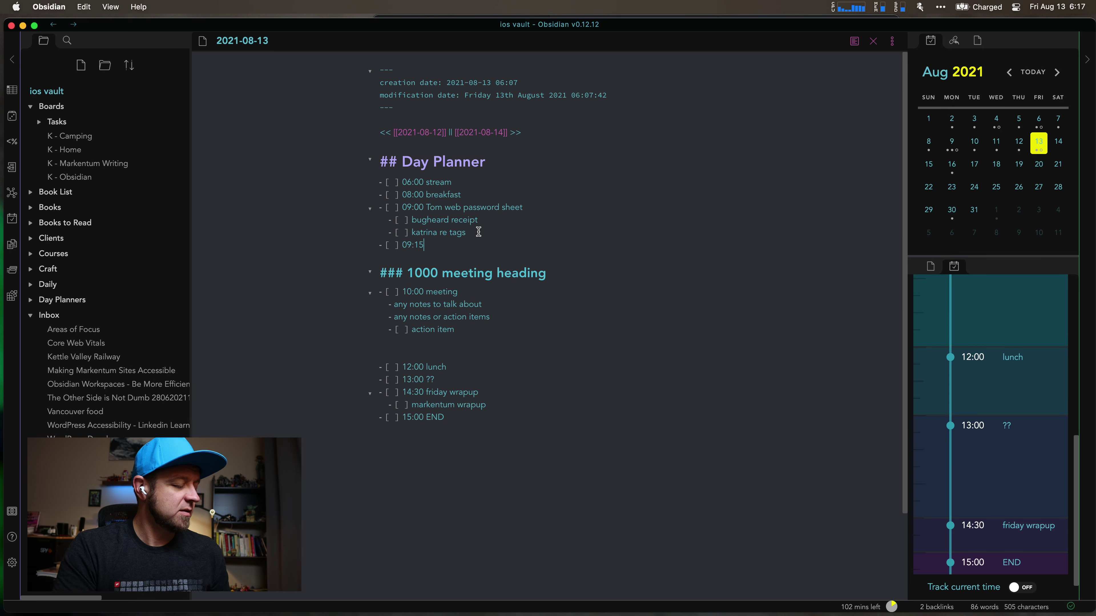
text( work on wri)
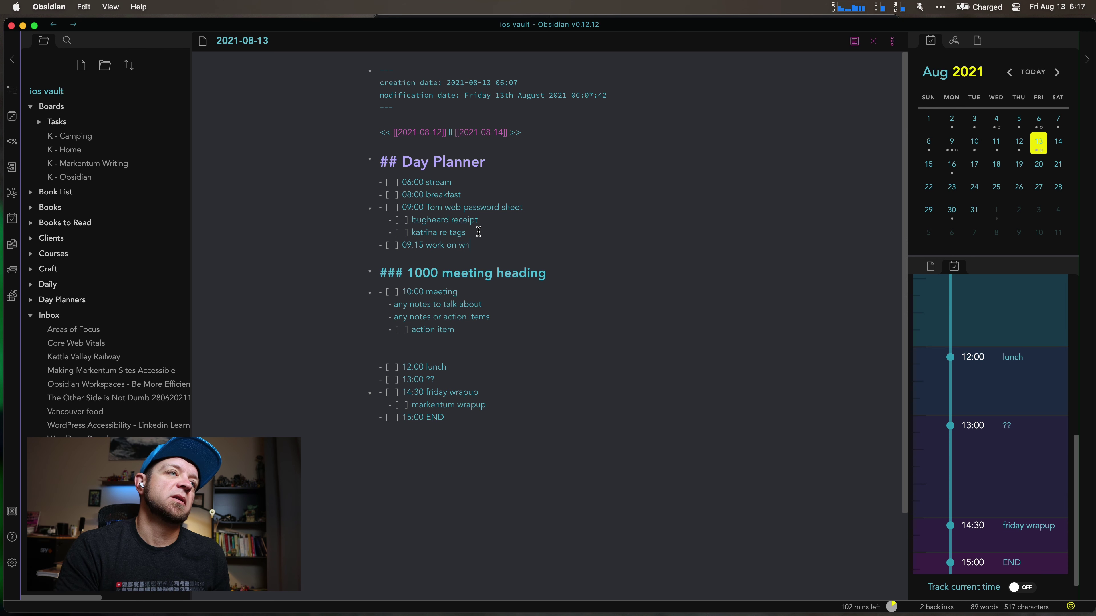
text(ke task)
key(Return)
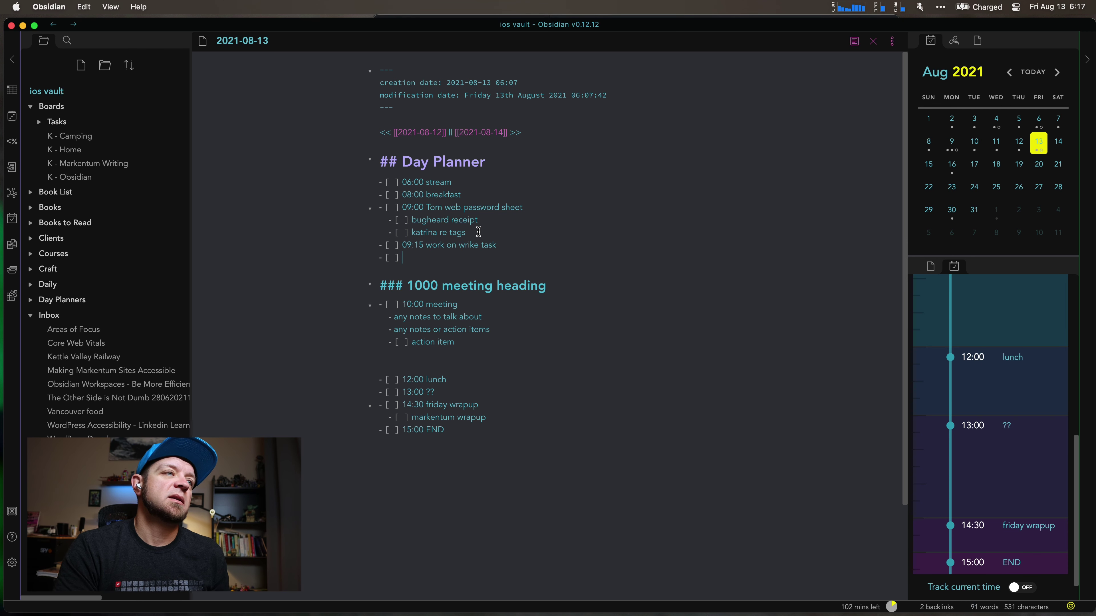